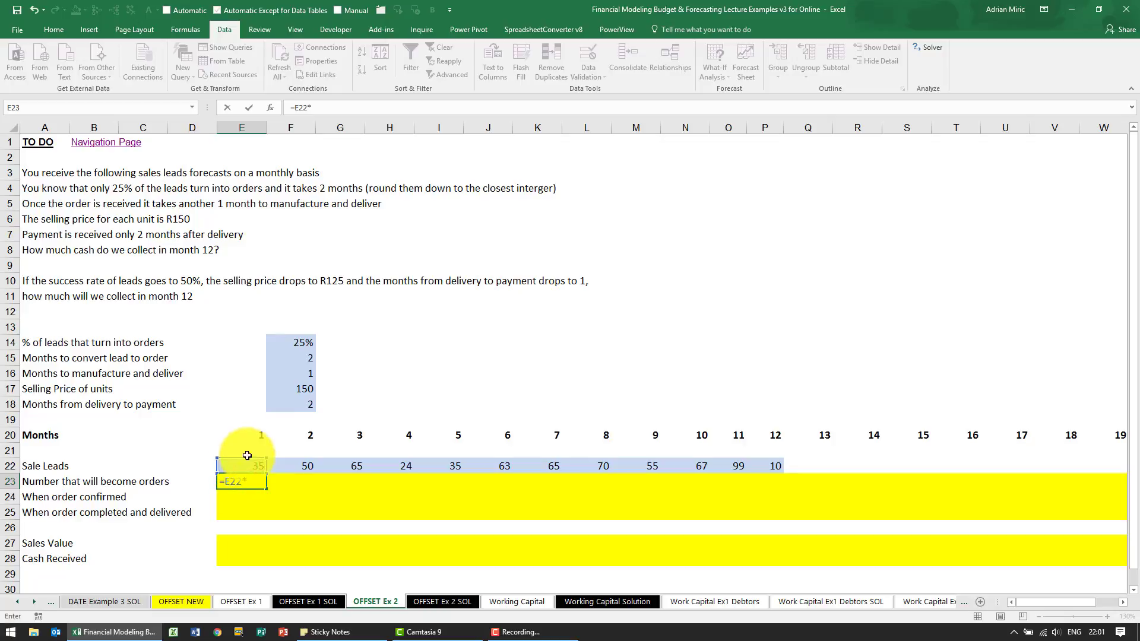
# Complete the month 1 formula in E23 as sale leads times the fixed conversion percentage, =E22*$F$14
pyautogui.click(290, 344)
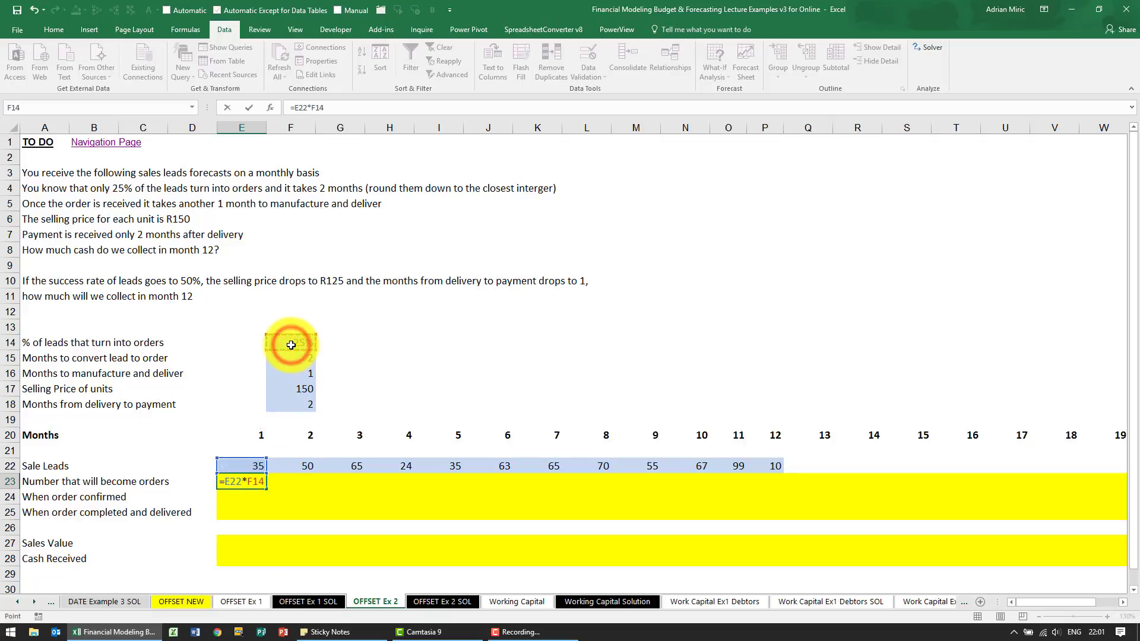
pyautogui.press('Return')
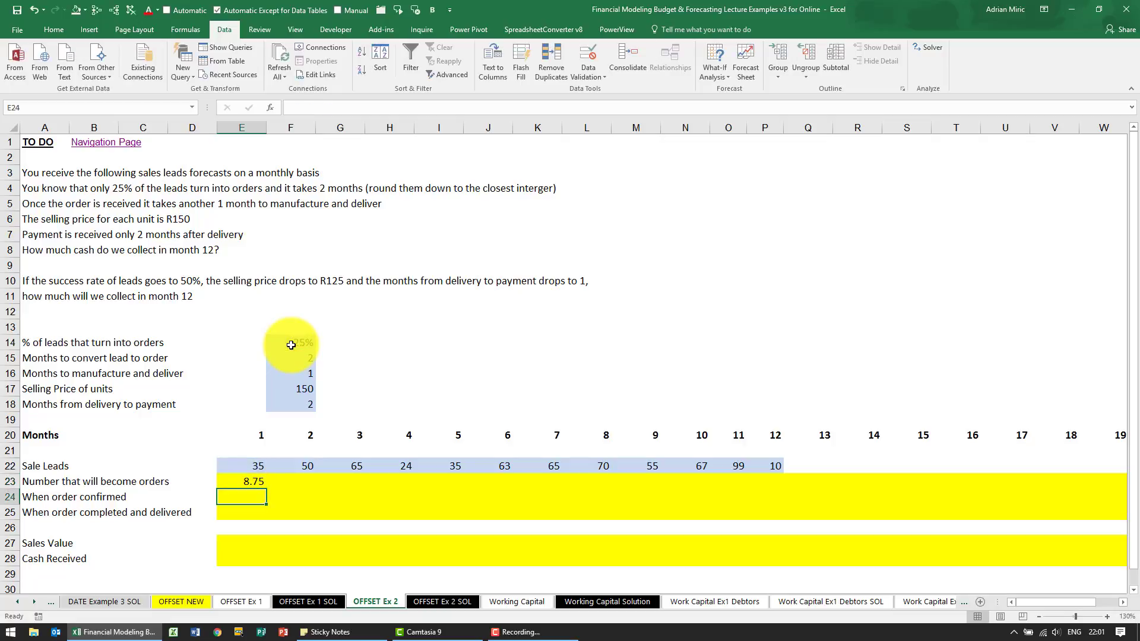
pyautogui.press('Up')
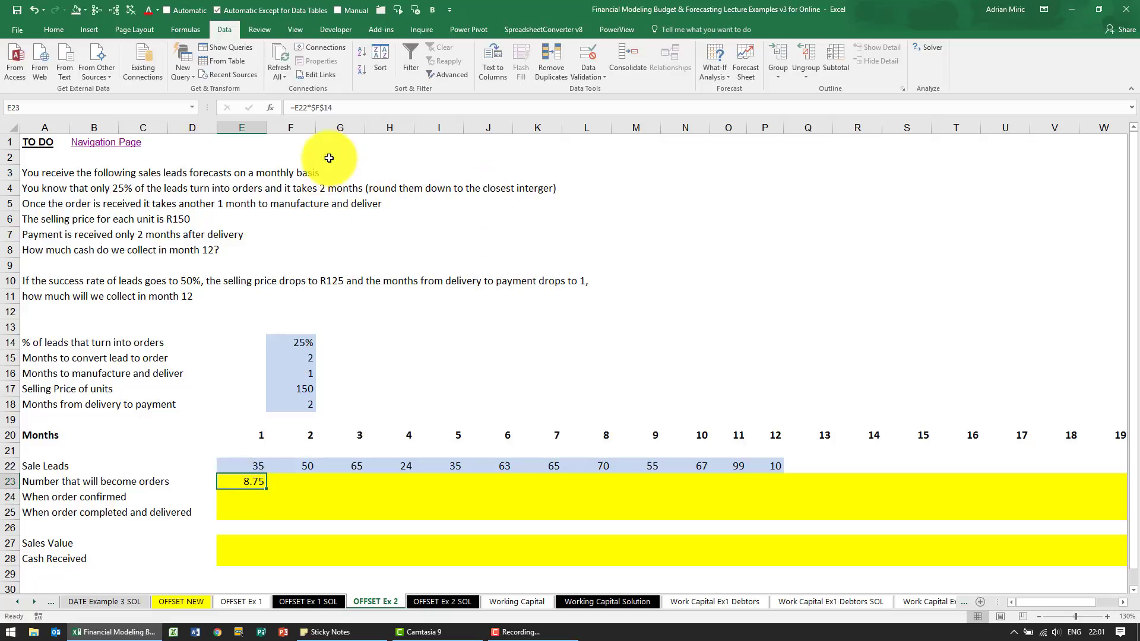
# Wrap the E23 formula in ROUNDDOWN with 0 digits, giving =ROUNDDOWN(E22*$F$14,0)
pyautogui.click(297, 108)
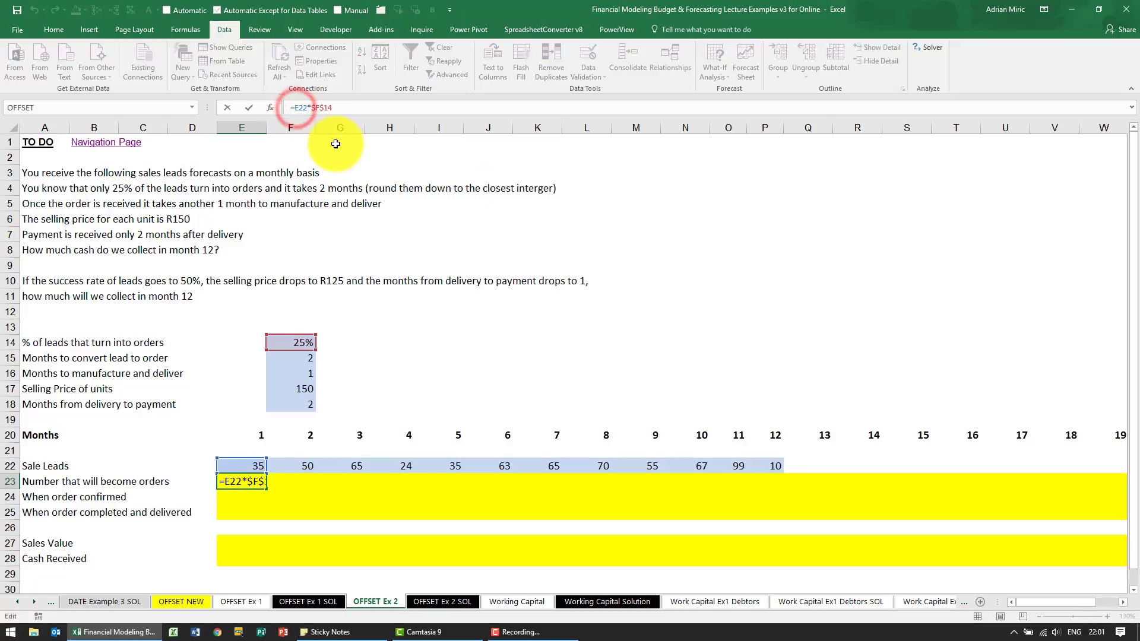
pyautogui.write('rounddo')
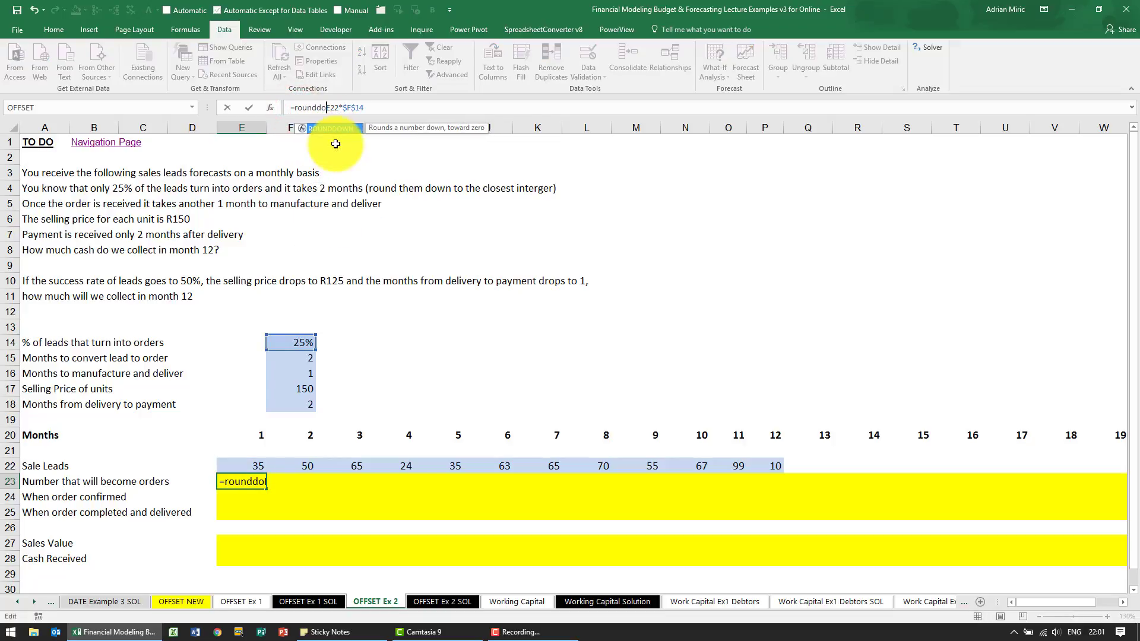
pyautogui.press('Tab')
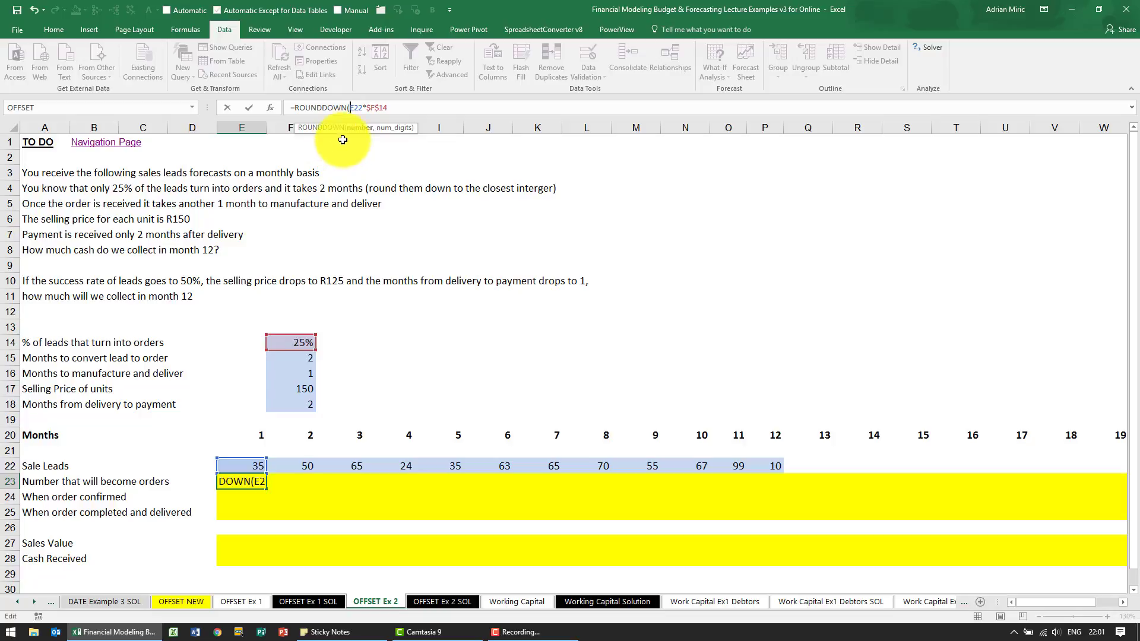
pyautogui.write(',0')
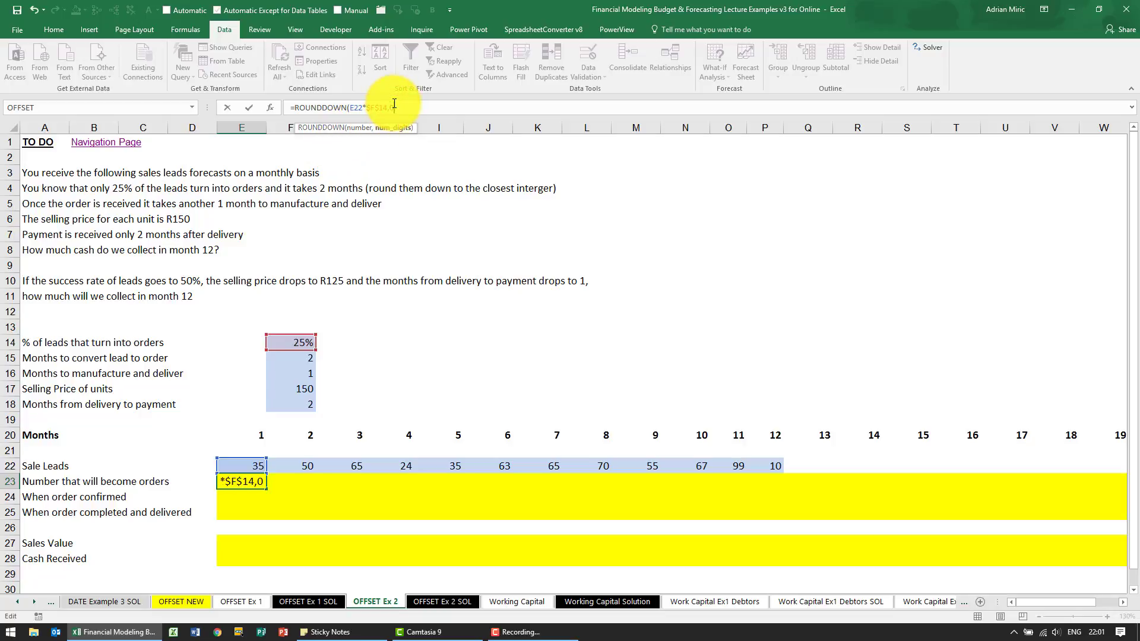
pyautogui.write(')')
pyautogui.hotkey('ctrl', 'Return')
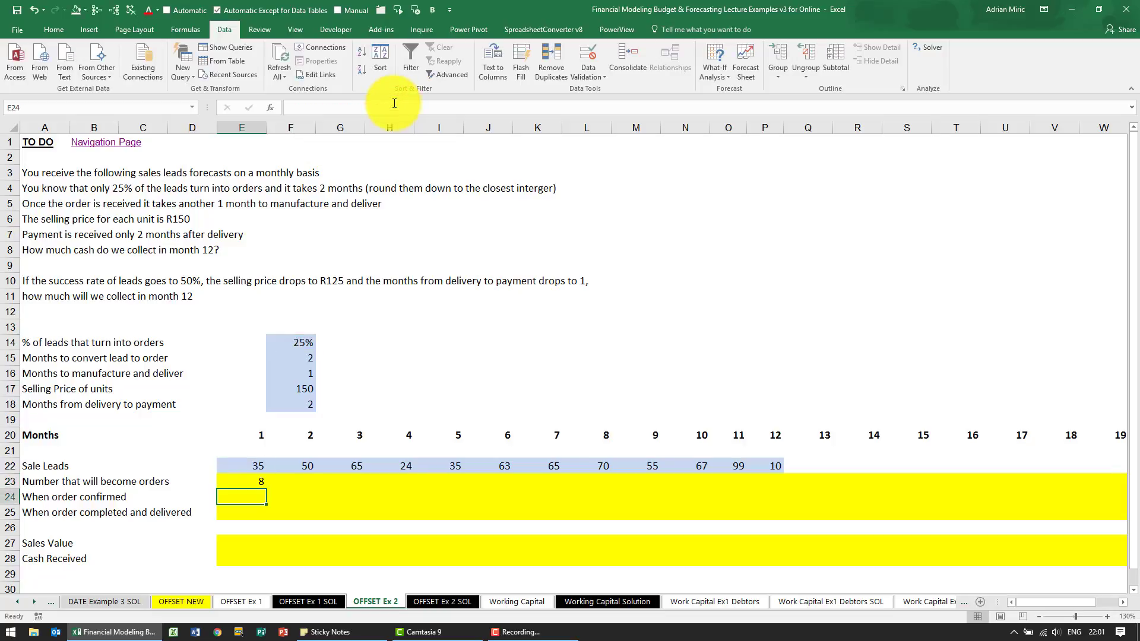
pyautogui.press('Up')
pyautogui.press('Down')
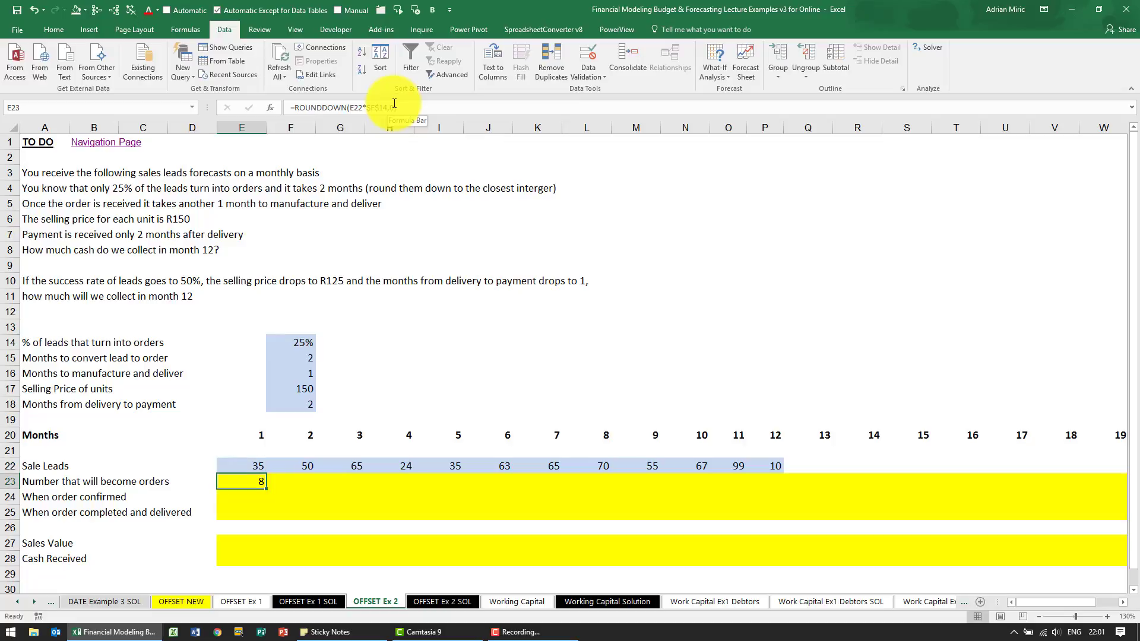
# Copy the ROUNDDOWN formula from E23 across the "Number that will become orders" row through month 24 in column AB
pyautogui.hotkey('ctrl', 'c')
pyautogui.hotkey('shift', 'Right')
pyautogui.hotkey('shift', 'Right')
pyautogui.hotkey('shift', 'Right')
pyautogui.hotkey('shift', 'Right')
pyautogui.hotkey('shift', 'Right')
pyautogui.hotkey('shift', 'Right')
pyautogui.hotkey('shift', 'Right')
pyautogui.hotkey('shift', 'Right')
pyautogui.hotkey('shift', 'Right')
pyautogui.hotkey('shift', 'Right')
pyautogui.hotkey('shift', 'Right')
pyautogui.hotkey('shift', 'Right')
pyautogui.hotkey('shift', 'Right')
pyautogui.hotkey('shift', 'Right')
pyautogui.hotkey('shift', 'Right')
pyautogui.hotkey('shift', 'Right')
pyautogui.hotkey('shift', 'Right')
pyautogui.hotkey('shift', 'Right')
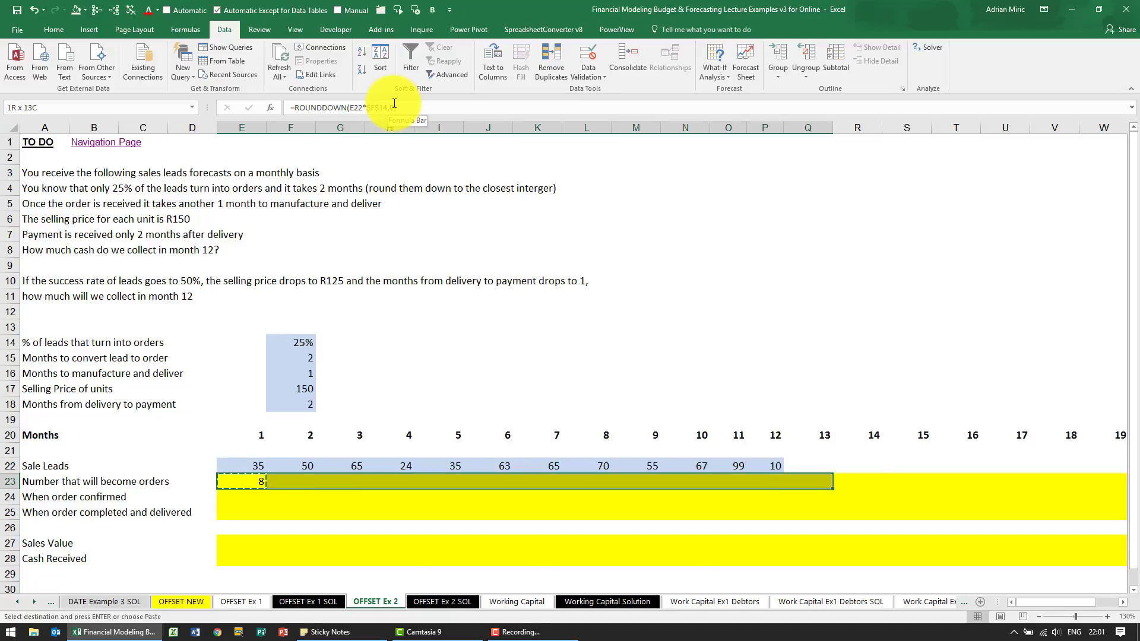
pyautogui.hotkey('shift', 'Right')
pyautogui.hotkey('shift', 'Right')
pyautogui.hotkey('shift', 'Right')
pyautogui.hotkey('shift', 'Right')
pyautogui.hotkey('shift', 'Right')
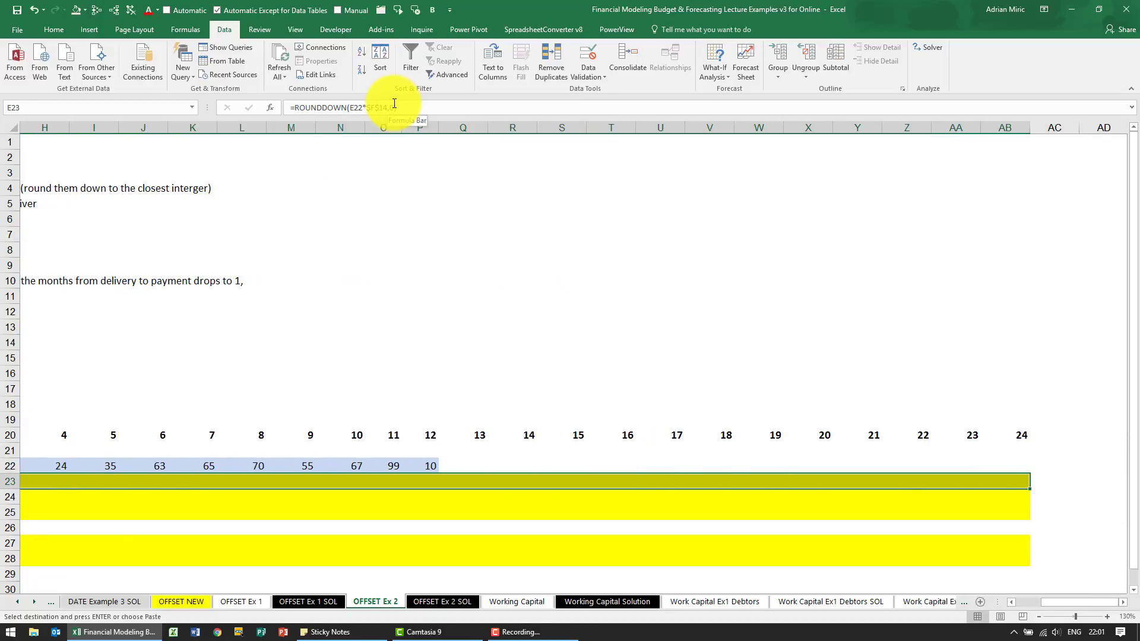
pyautogui.hotkey('ctrl', 'v')
pyautogui.hotkey('ctrl', 'Left')
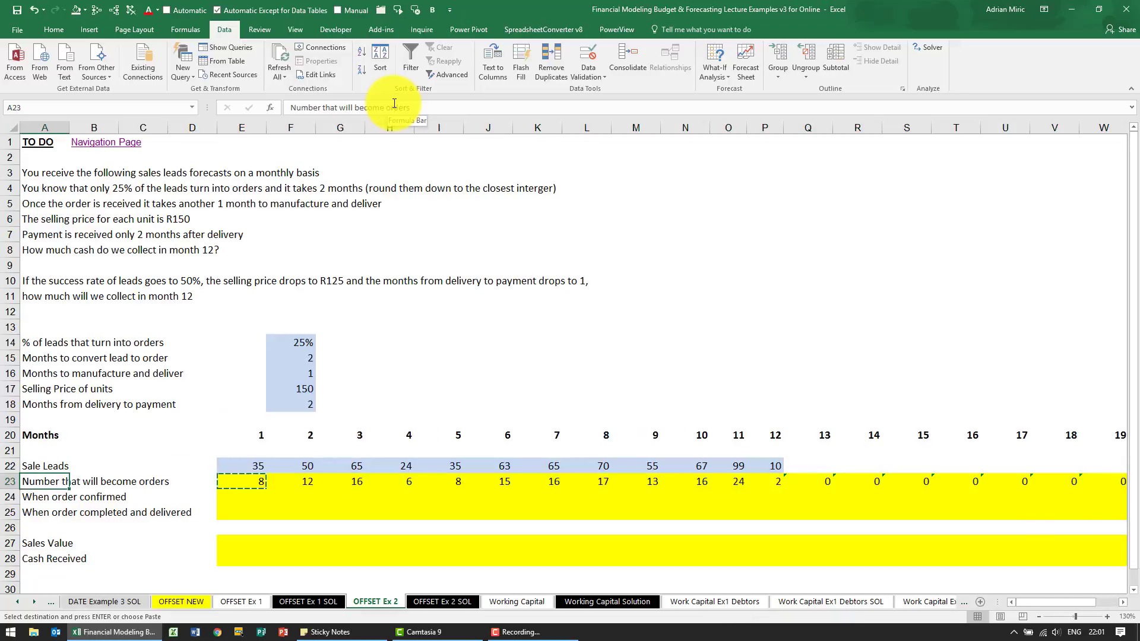
pyautogui.press('Right')
pyautogui.press('Right')
pyautogui.press('Right')
pyautogui.press('Right')
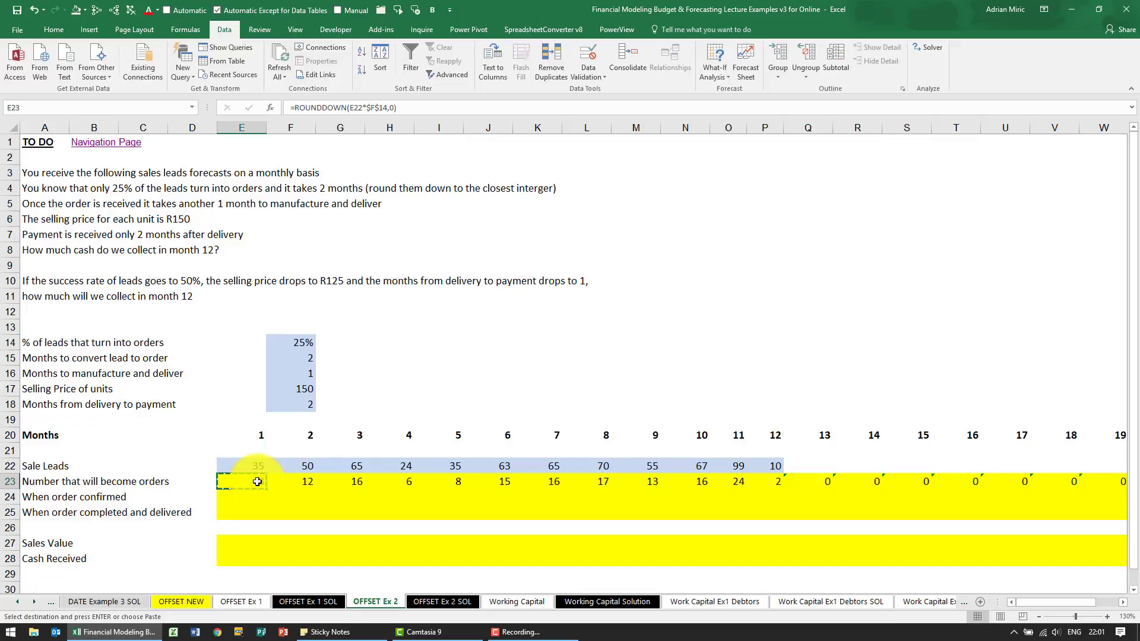
# Insert an OFFSET function in G24 with reference G23, rows 0 and columns -$F$15 for the month 3 confirmed orders
pyautogui.click(298, 357)
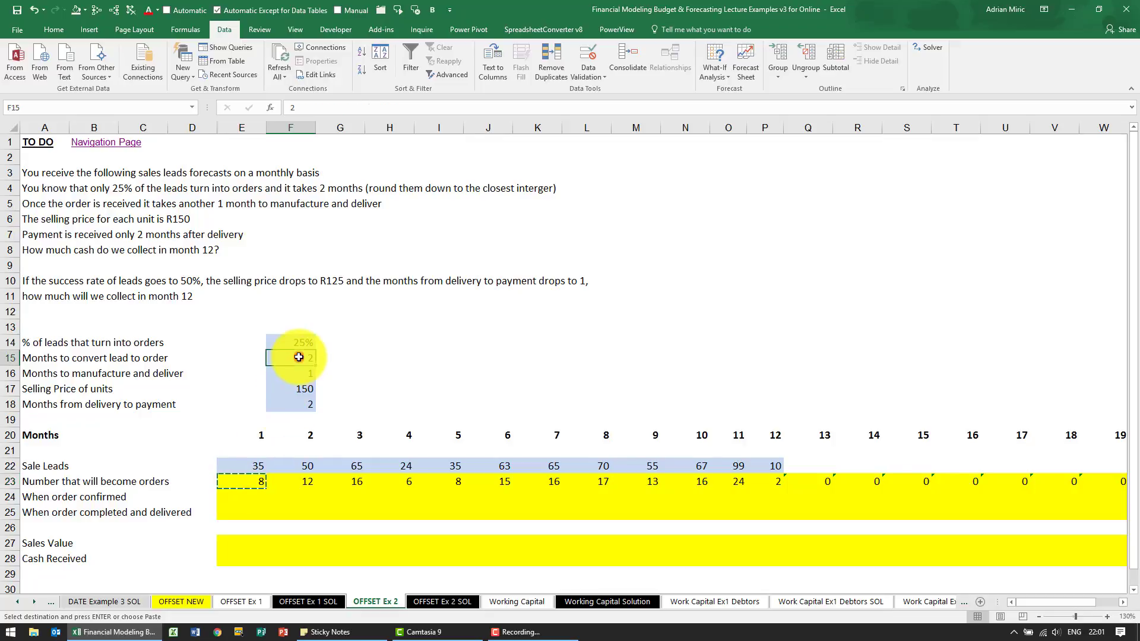
pyautogui.click(246, 496)
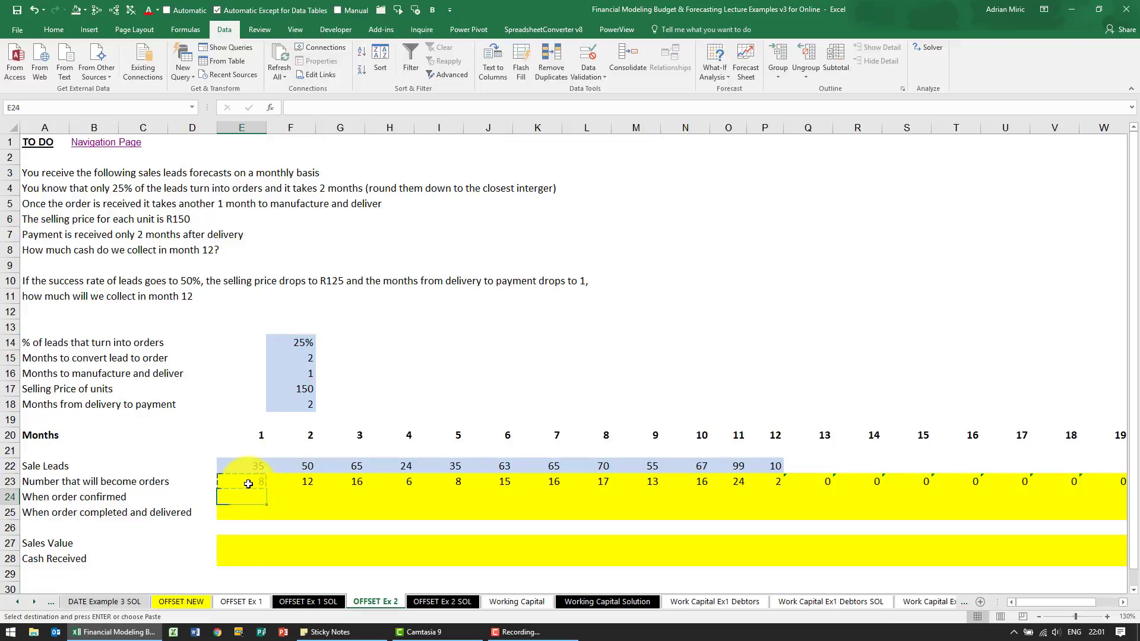
pyautogui.click(248, 483)
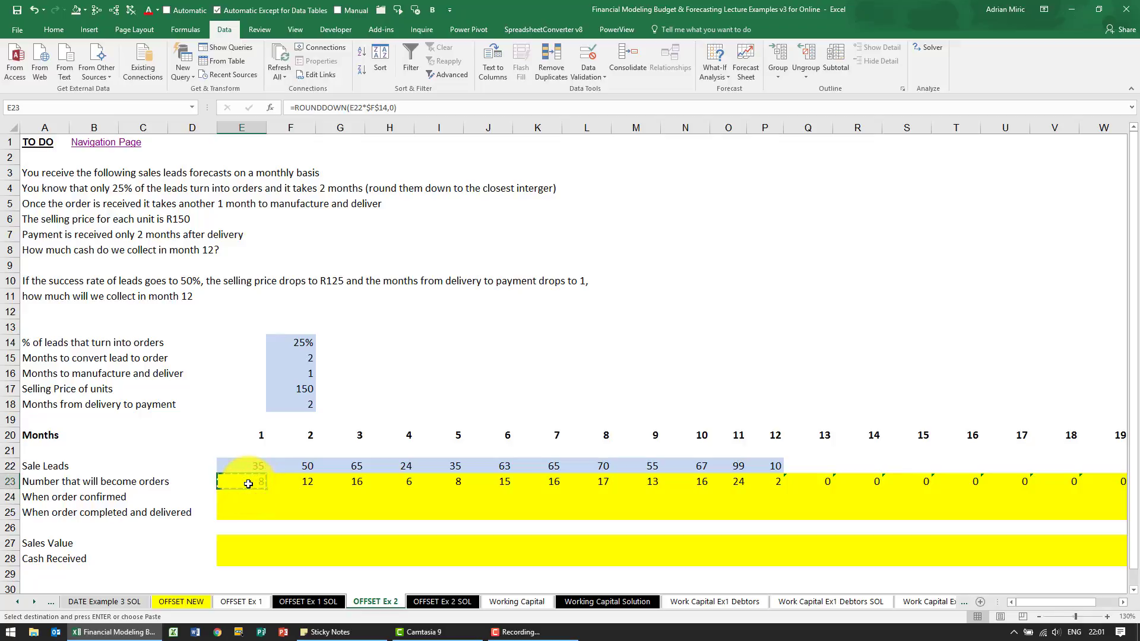
pyautogui.click(352, 494)
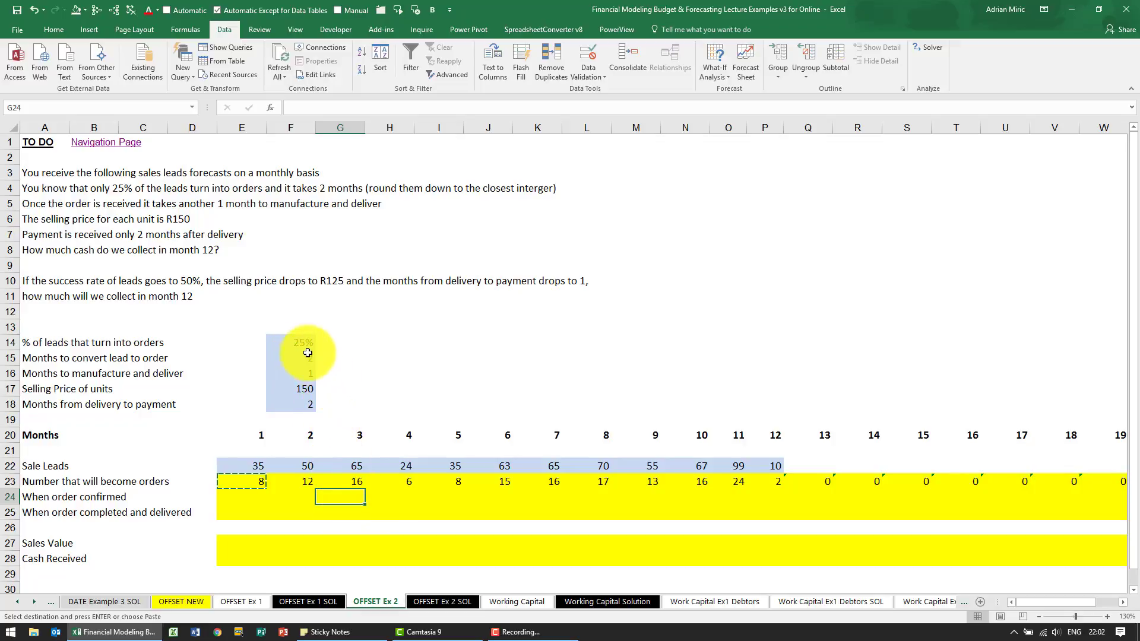
pyautogui.click(273, 109)
pyautogui.scroll(1, 701, 440)
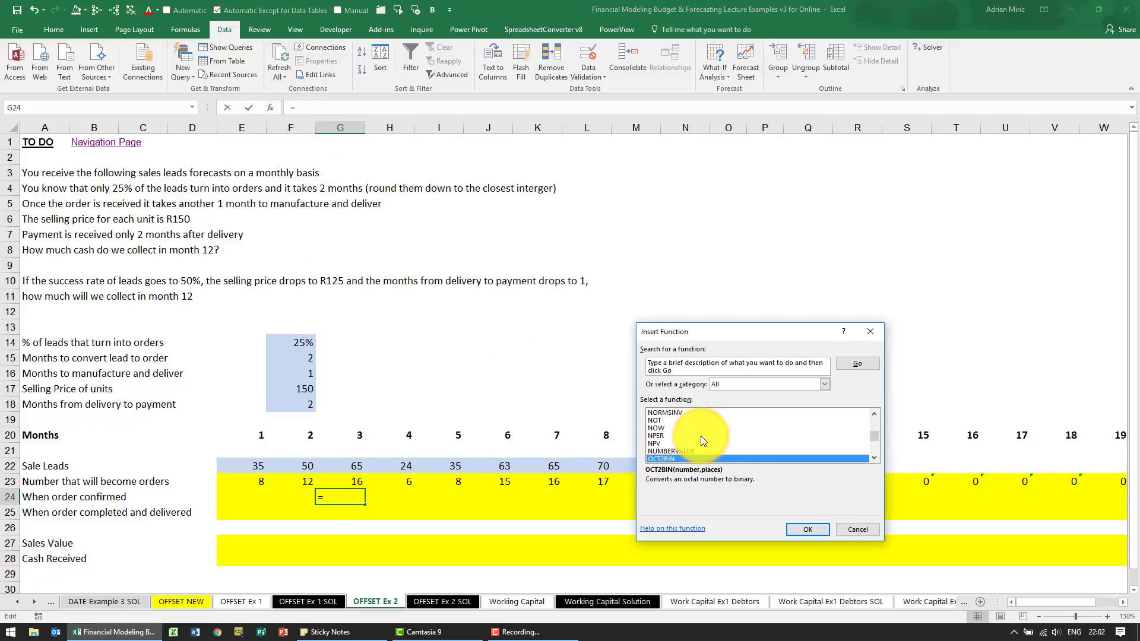
pyautogui.press('f')
pyautogui.press('Return')
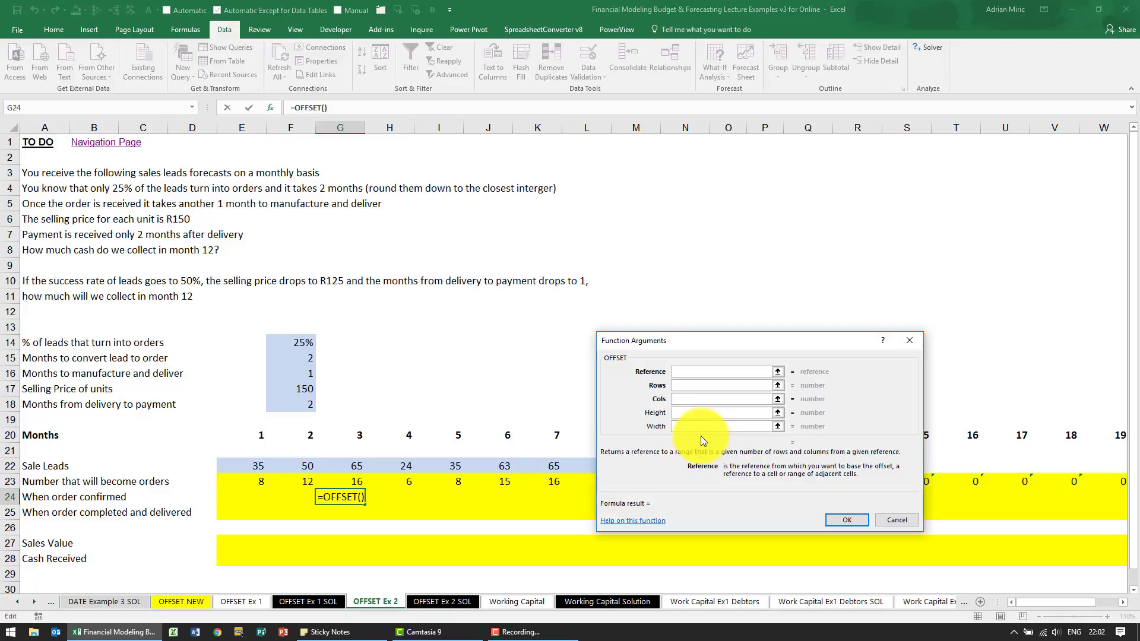
pyautogui.click(349, 482)
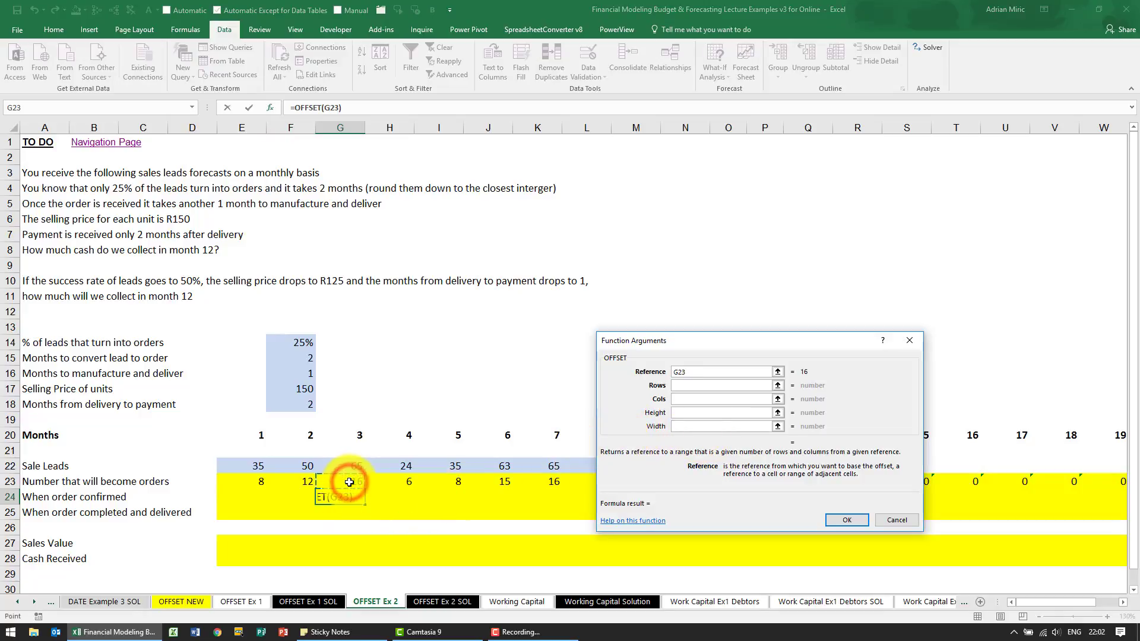
pyautogui.click(684, 389)
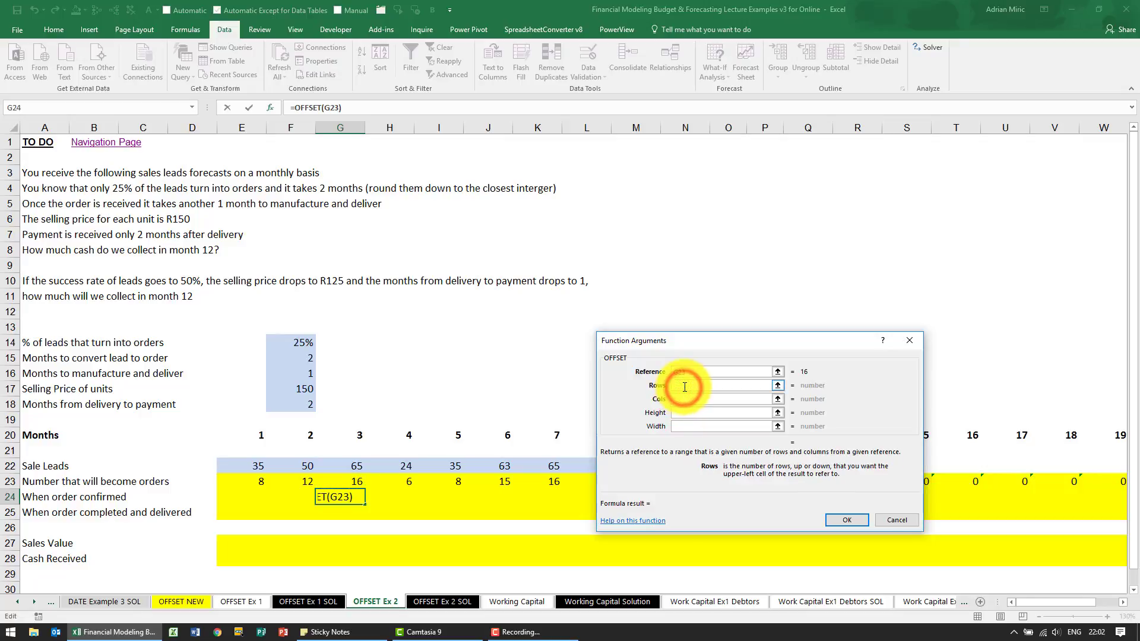
pyautogui.write('0')
pyautogui.click(677, 400)
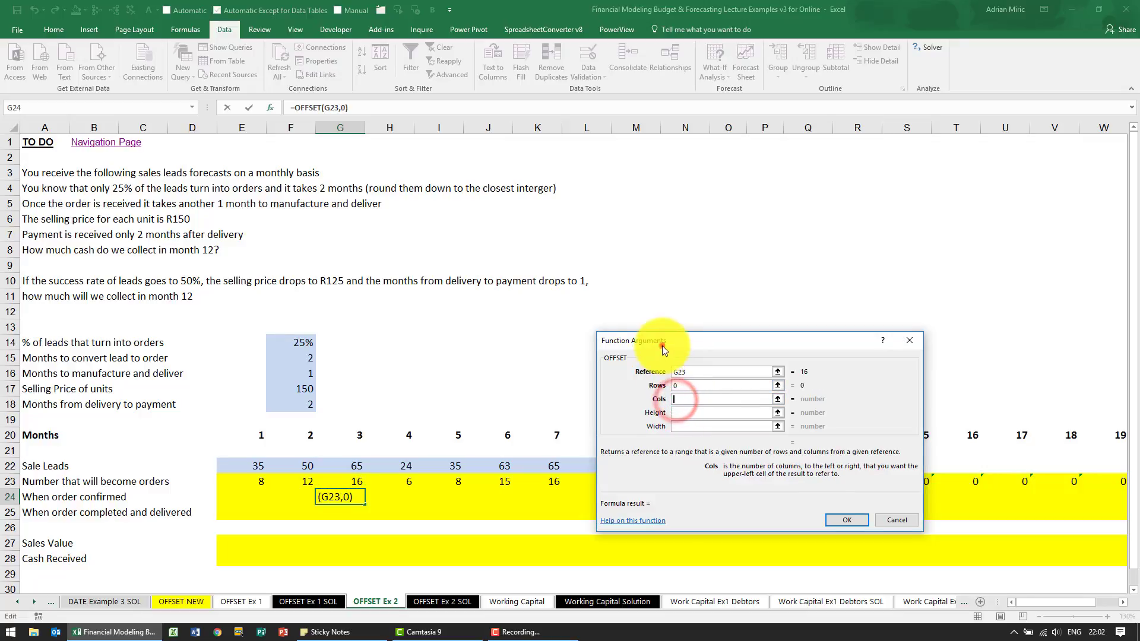
pyautogui.moveTo(661, 345); pyautogui.dragTo(571, 349)
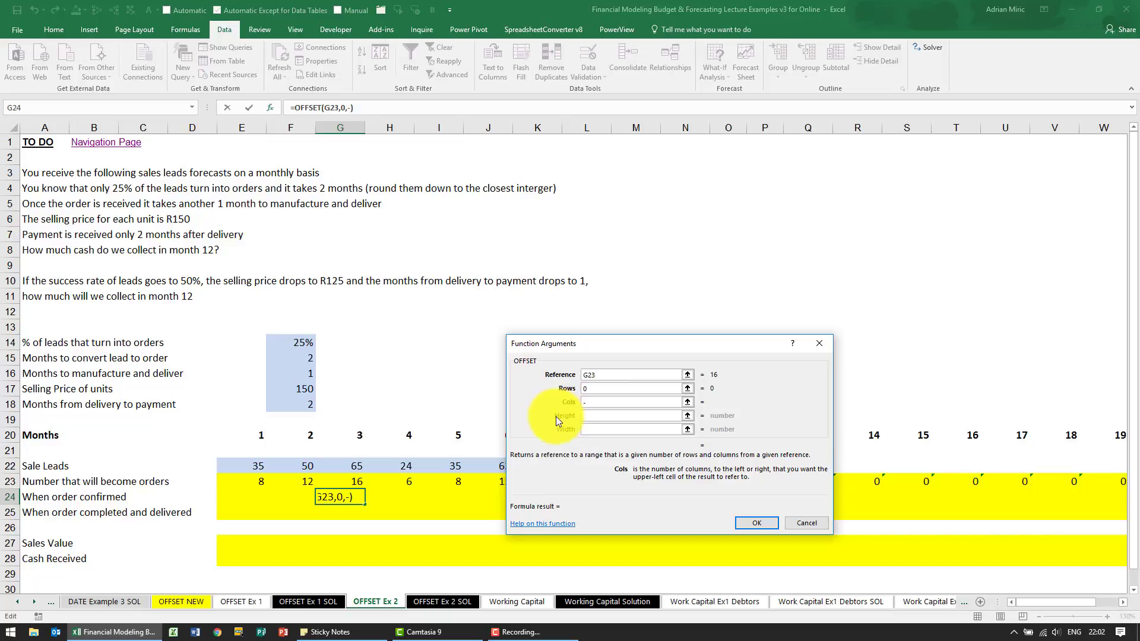
pyautogui.click(299, 357)
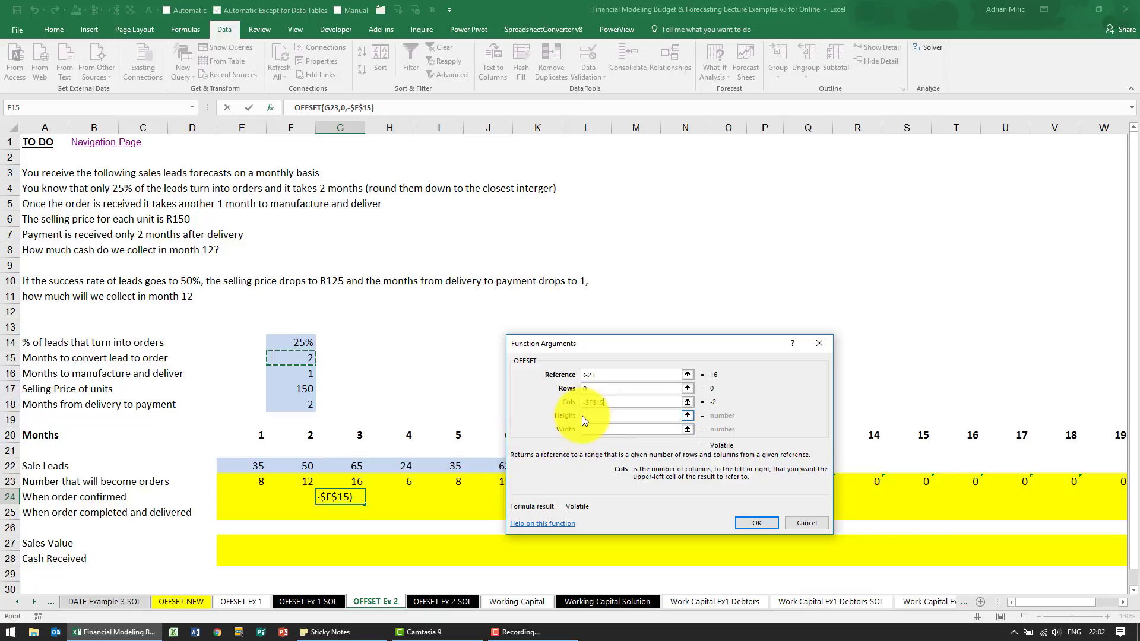
pyautogui.click(743, 520)
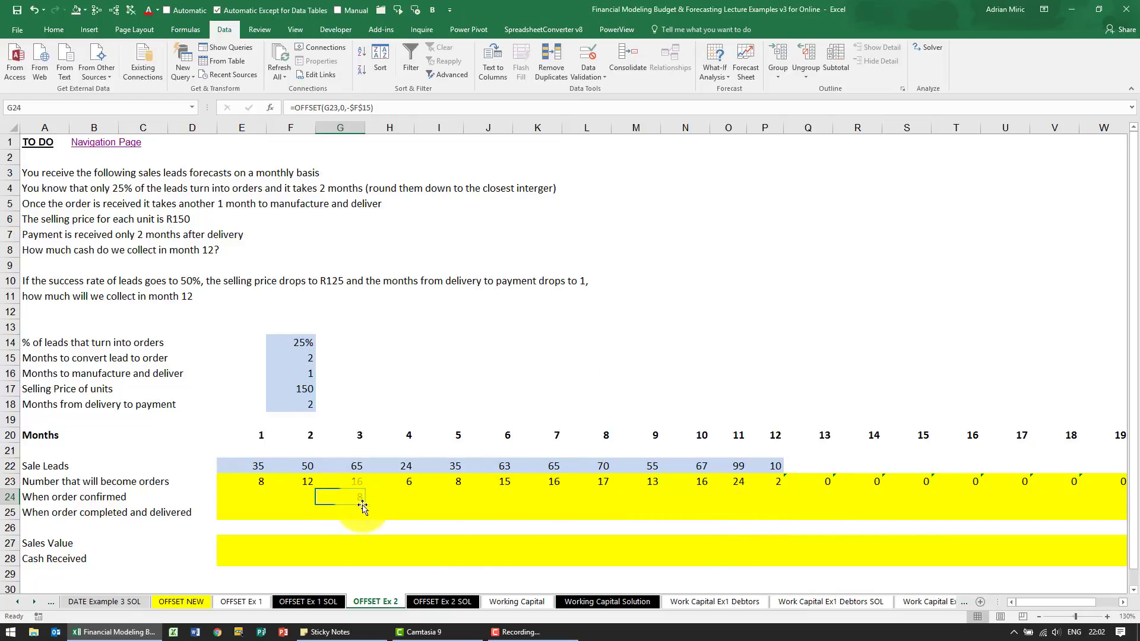
# Copy the OFFSET formula from G24 across the whole "When order confirmed" row, E24 to AB24
pyautogui.moveTo(365, 504); pyautogui.dragTo(410, 501)
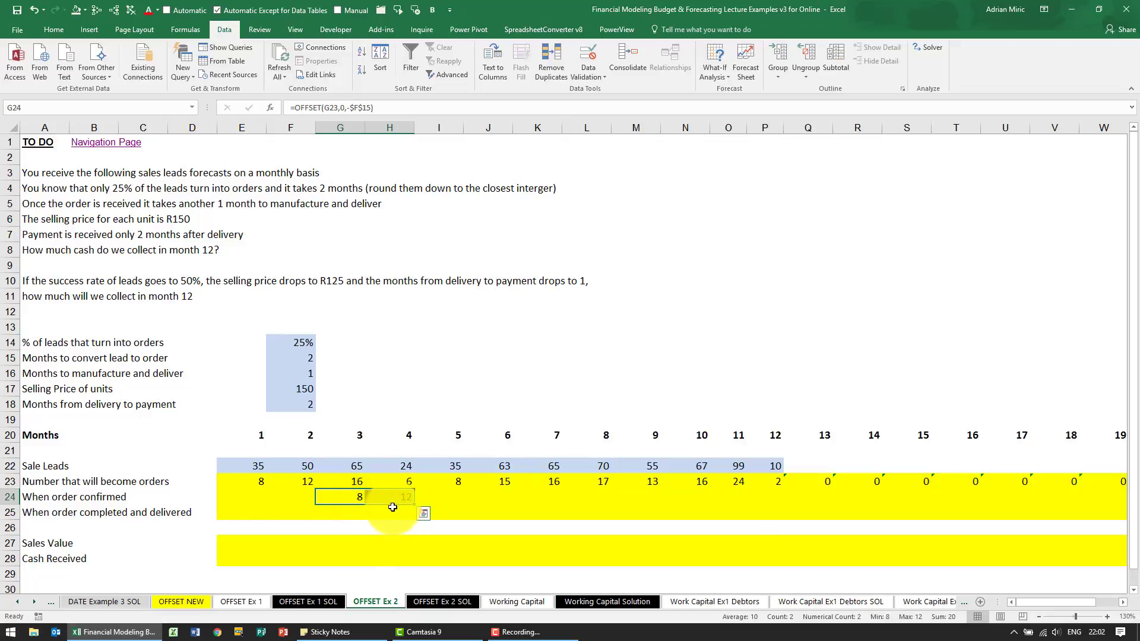
pyautogui.click(350, 497)
pyautogui.hotkey('ctrl', 'c')
pyautogui.press('Up')
pyautogui.hotkey('ctrl', 'Right')
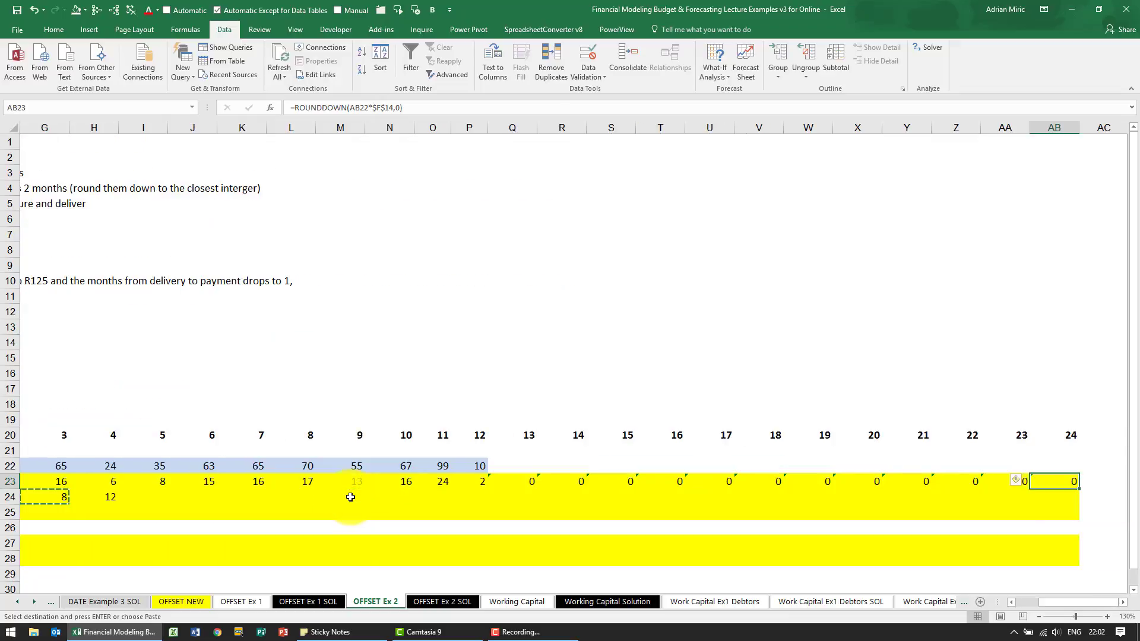
pyautogui.press('Down')
pyautogui.hotkey('ctrl', 'shift', 'Left')
pyautogui.hotkey('ctrl', 'shift', 'Left')
pyautogui.hotkey('ctrl', 'shift', 'Left')
pyautogui.hotkey('shift', 'Right')
pyautogui.hotkey('shift', 'Right')
pyautogui.hotkey('shift', 'Right')
pyautogui.hotkey('shift', 'Right')
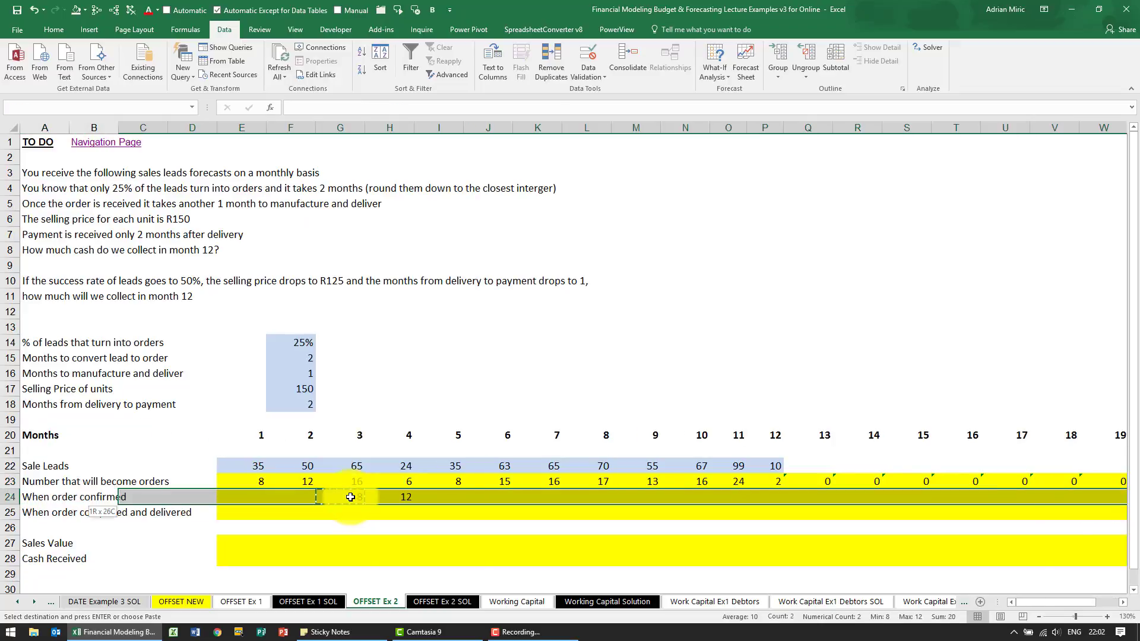
pyautogui.hotkey('ctrl', 'v')
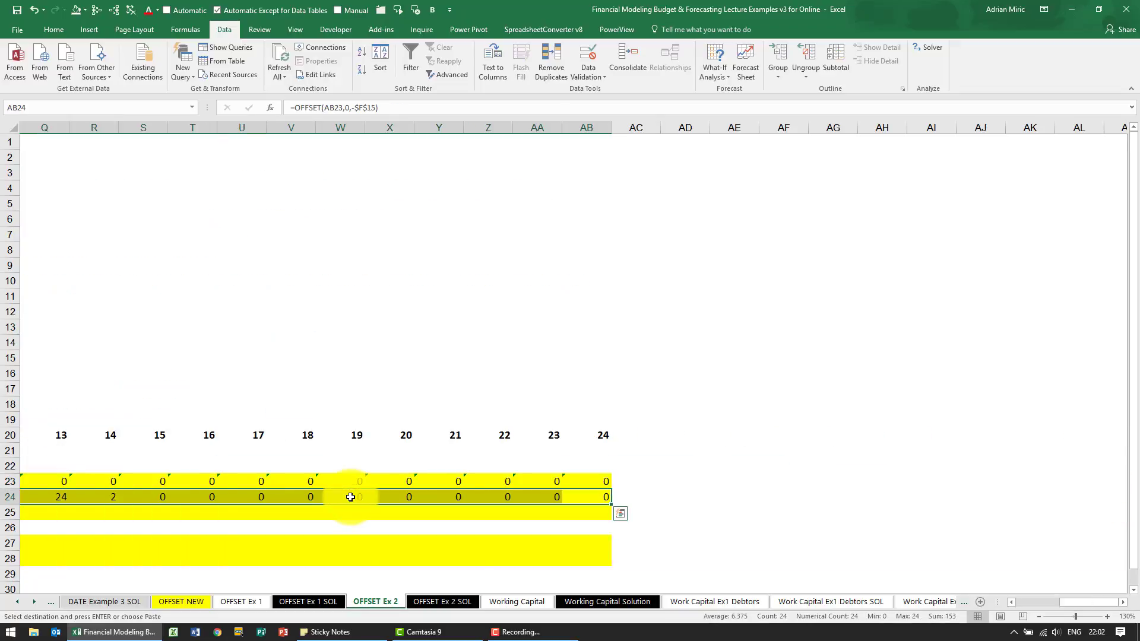
pyautogui.hotkey('ctrl', 'Left')
pyautogui.hotkey('ctrl', 'Left')
pyautogui.press('Right')
pyautogui.press('Right')
pyautogui.press('Right')
pyautogui.press('Right')
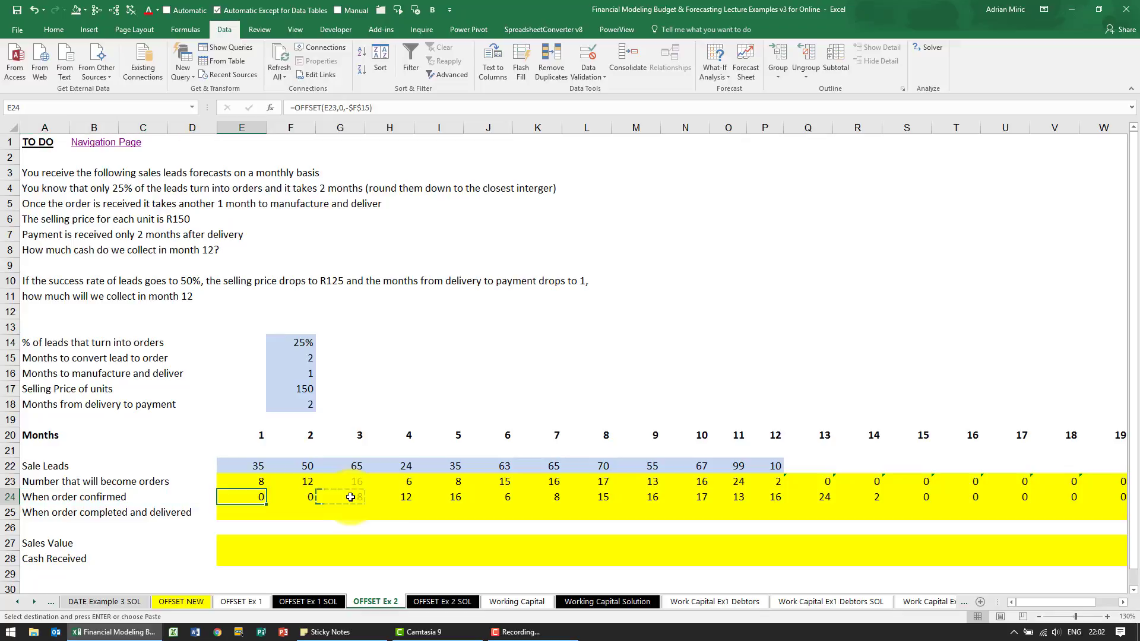
# Insert an OFFSET function in H25 with reference H24, rows 0 and columns -$F$16 for the month 4 completed and delivered orders
pyautogui.press('Down')
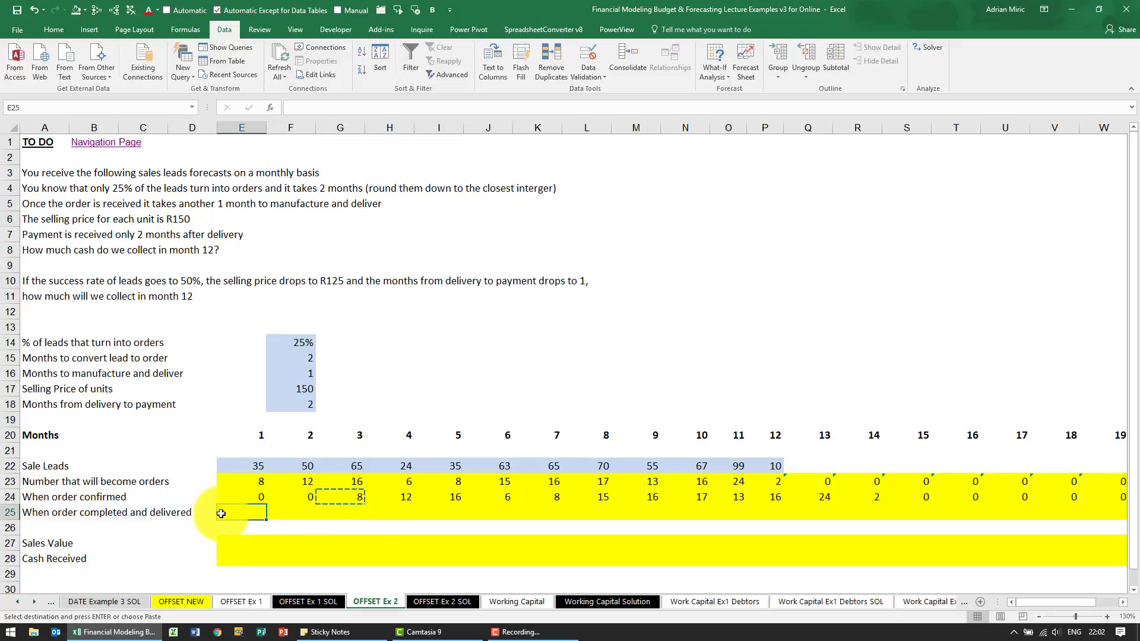
pyautogui.click(342, 500)
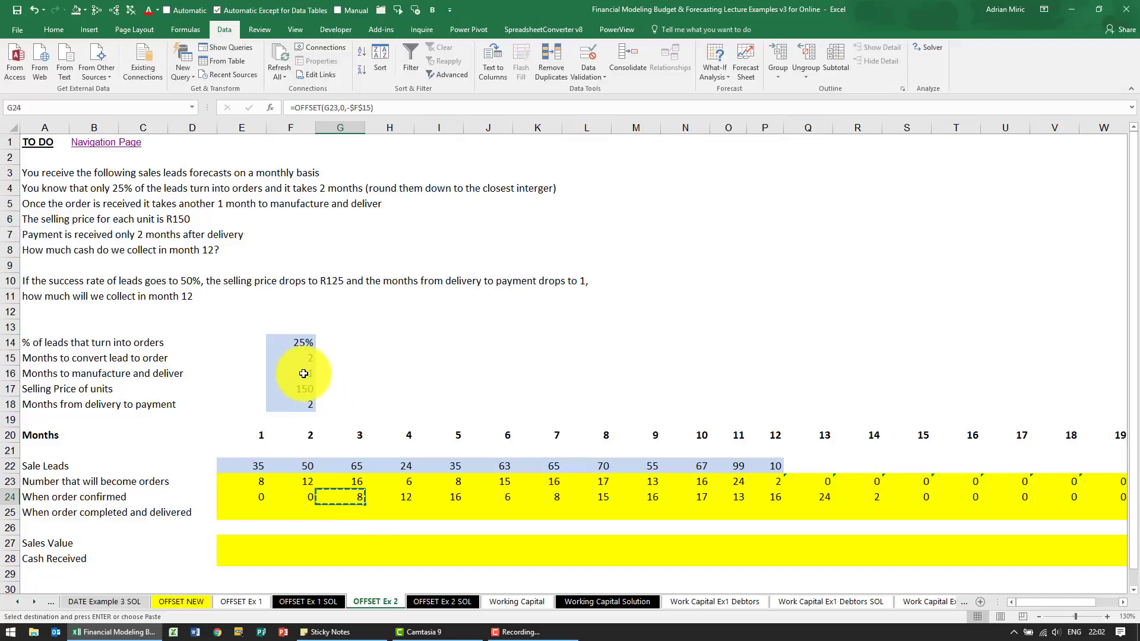
pyautogui.click(395, 511)
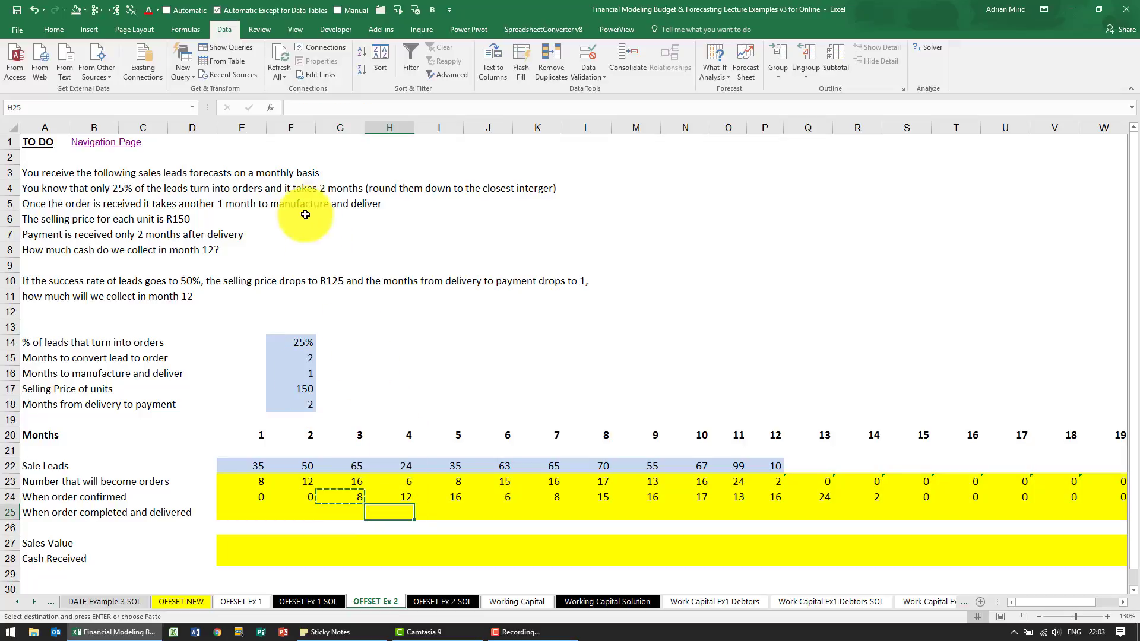
pyautogui.click(271, 107)
pyautogui.click(633, 426)
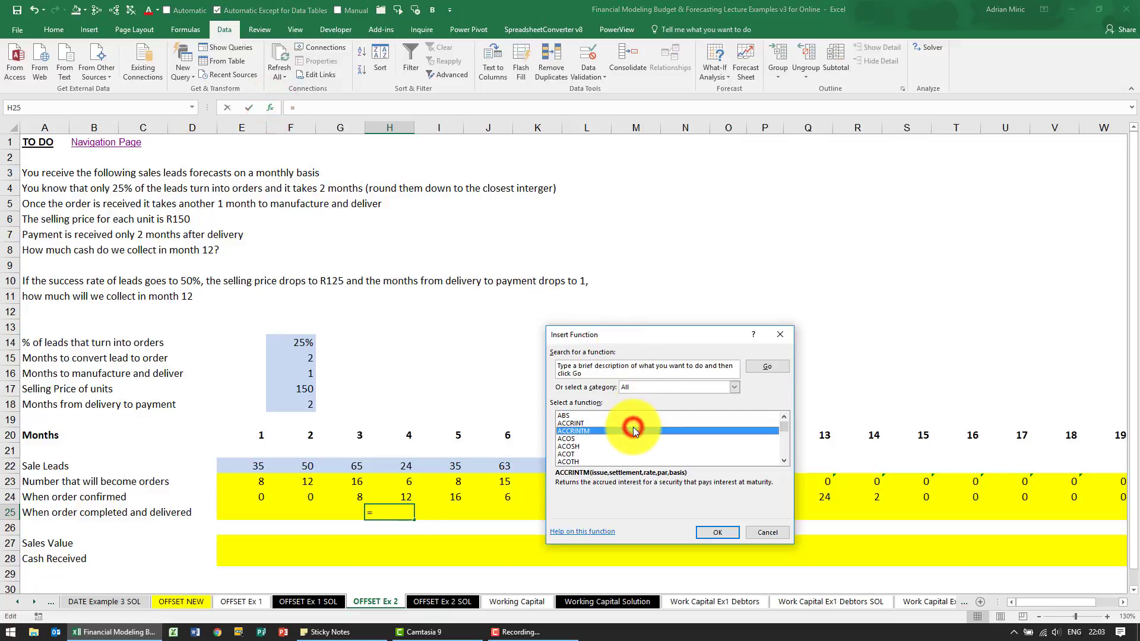
pyautogui.write('of')
pyautogui.press('Return')
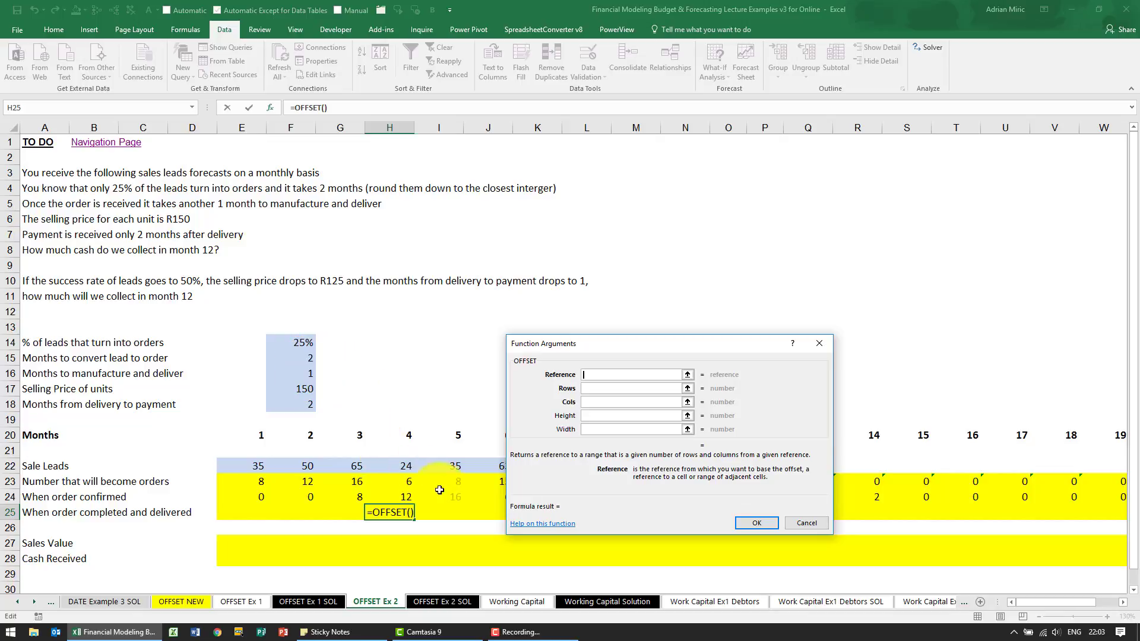
pyautogui.click(402, 496)
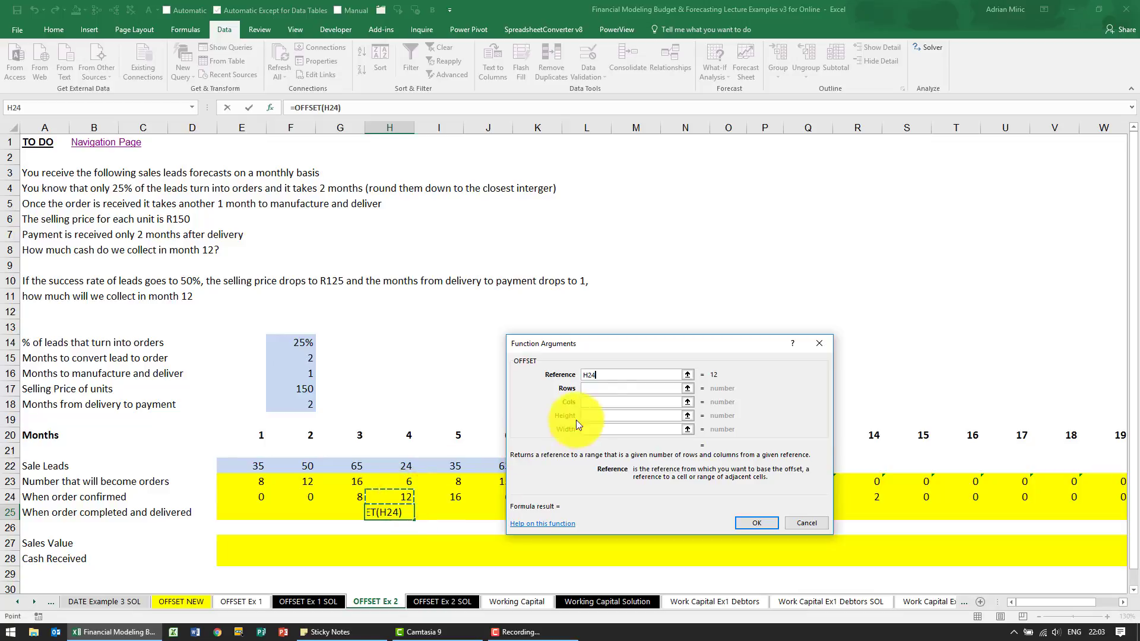
pyautogui.click(600, 388)
pyautogui.write('0')
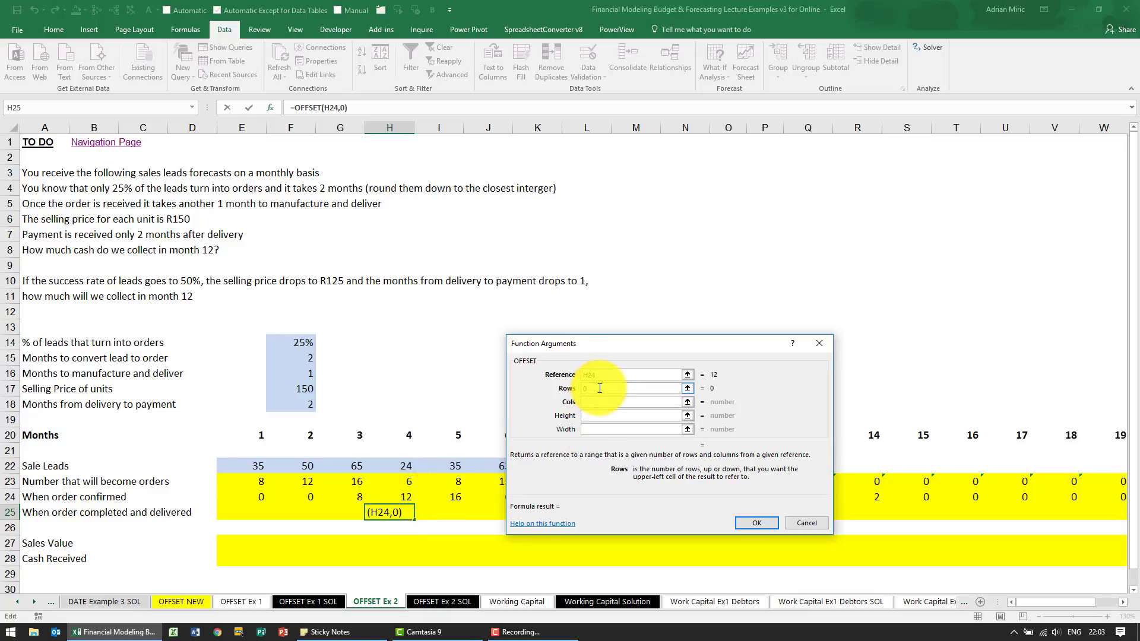
pyautogui.click(600, 403)
pyautogui.click(600, 403)
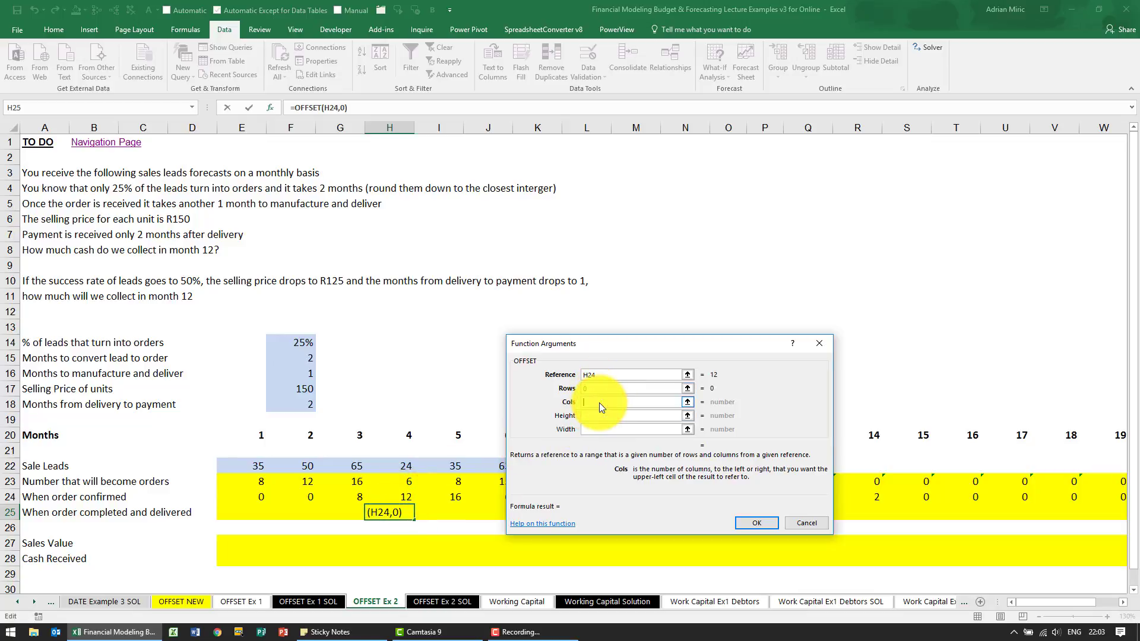
pyautogui.write('-')
pyautogui.click(299, 375)
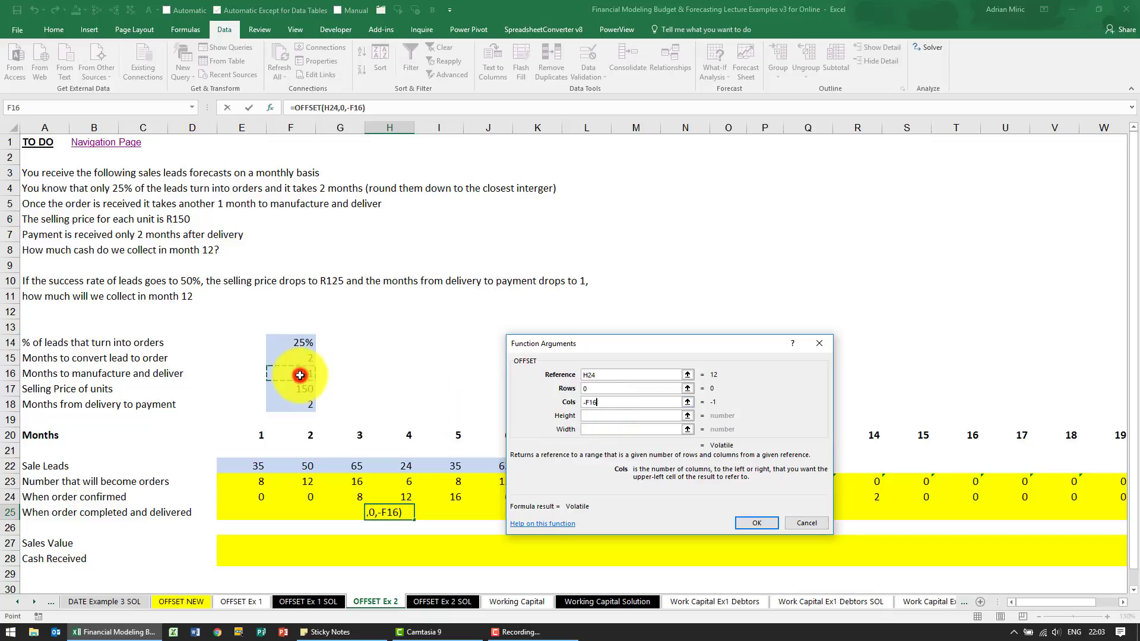
pyautogui.press('F4')
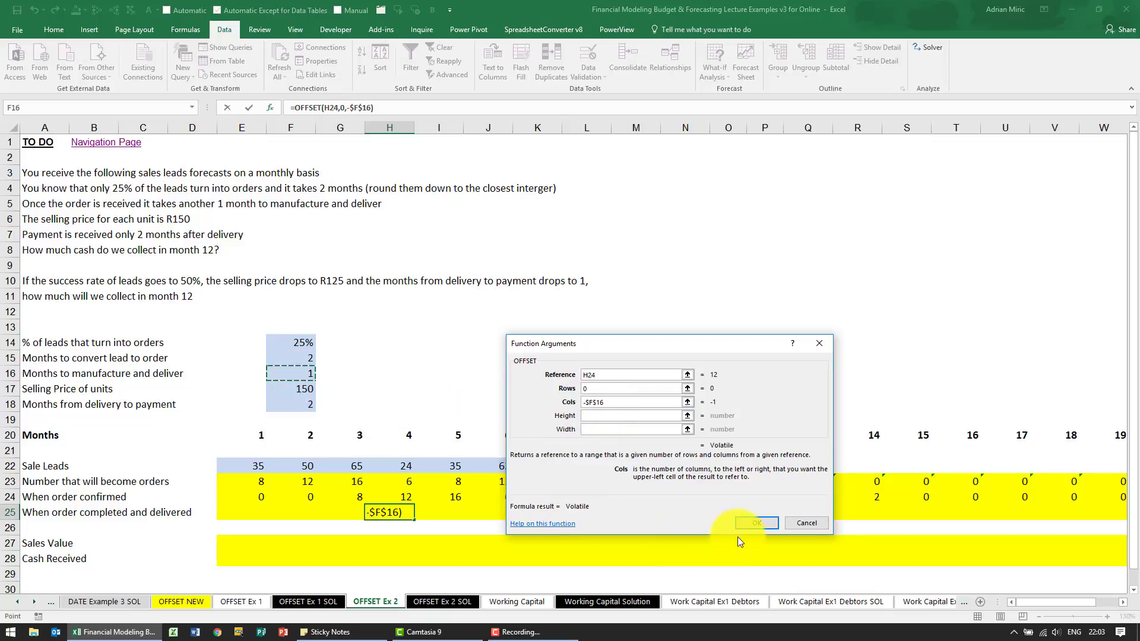
pyautogui.click(748, 524)
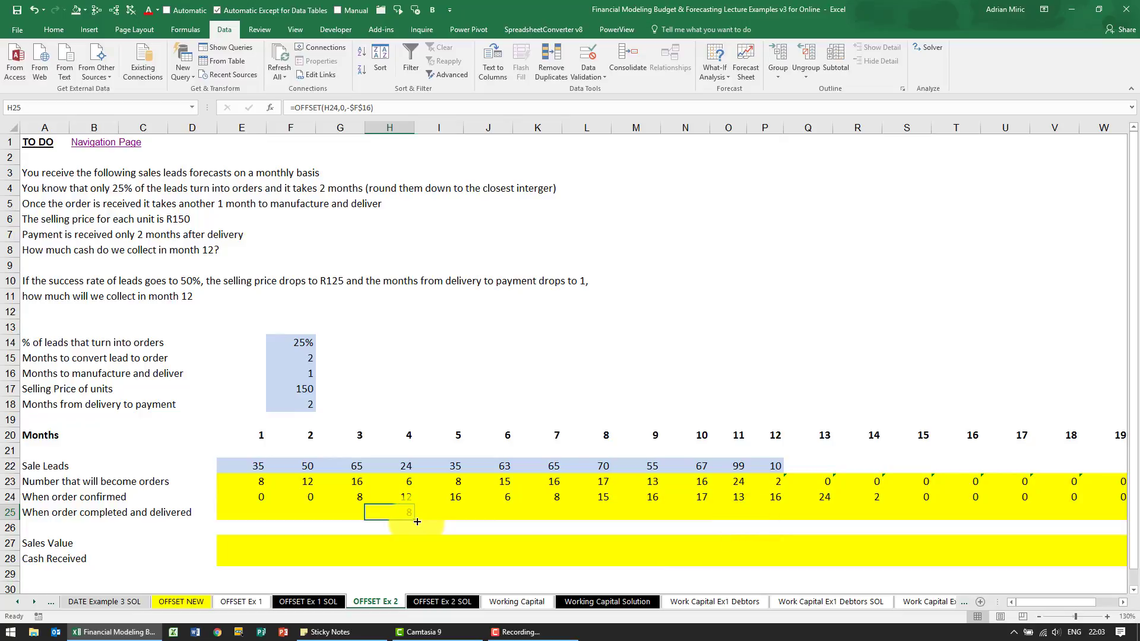
# Copy the OFFSET formula from H25 across the whole "When order completed and delivered" row, E25 to AB25
pyautogui.moveTo(417, 521); pyautogui.dragTo(454, 517)
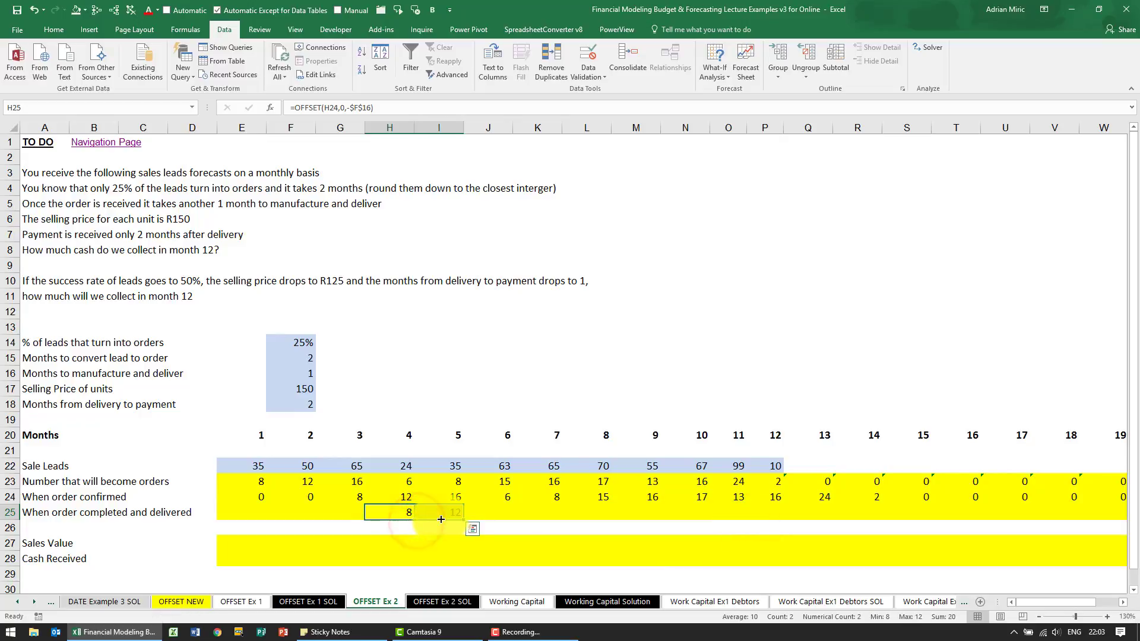
pyautogui.click(410, 511)
pyautogui.hotkey('ctrl', 'c')
pyautogui.press('Up')
pyautogui.hotkey('ctrl', 'Right')
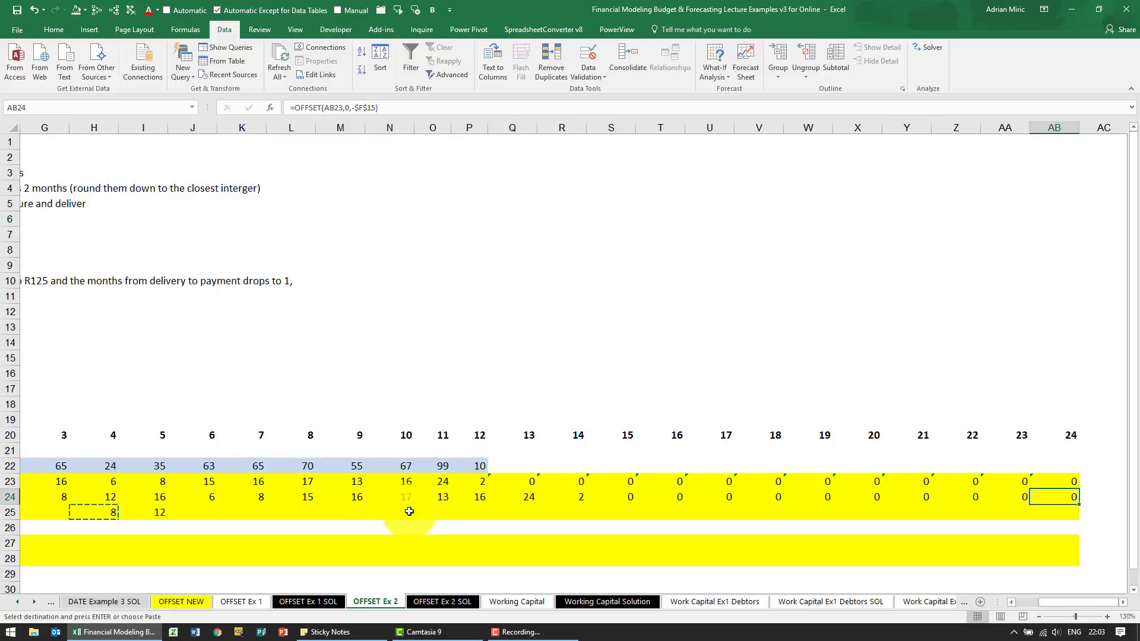
pyautogui.press('Down')
pyautogui.hotkey('ctrl', 'shift', 'Left')
pyautogui.hotkey('ctrl', 'shift', 'Left')
pyautogui.hotkey('ctrl', 'shift', 'Left')
pyautogui.hotkey('shift', 'Right')
pyautogui.hotkey('shift', 'Right')
pyautogui.hotkey('shift', 'Right')
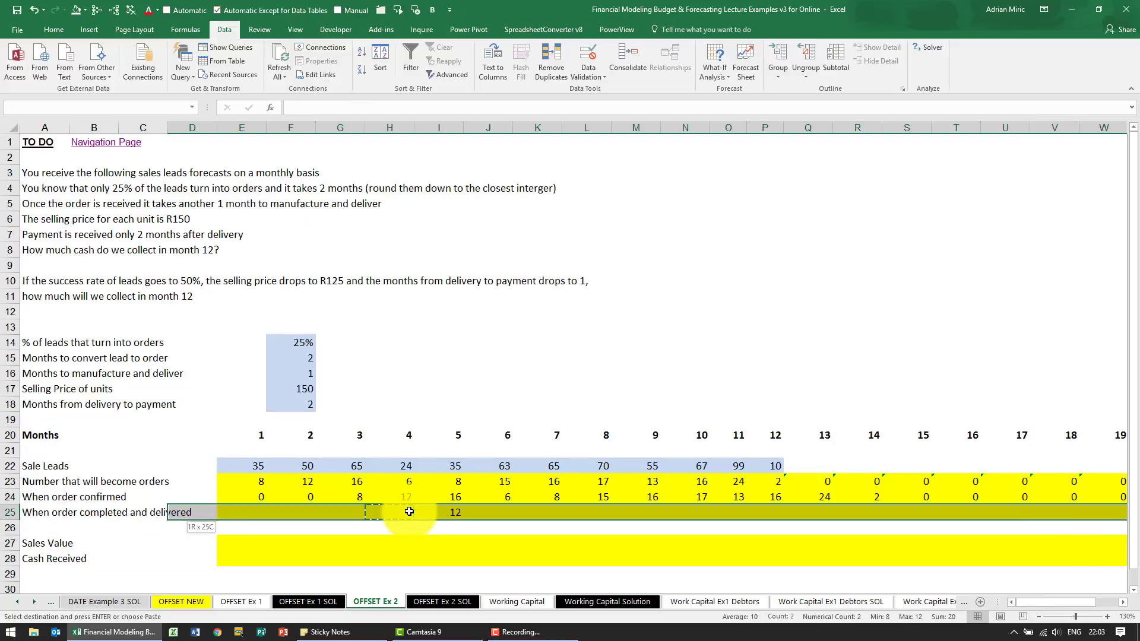
pyautogui.hotkey('shift', 'Right')
pyautogui.hotkey('ctrl', 'v')
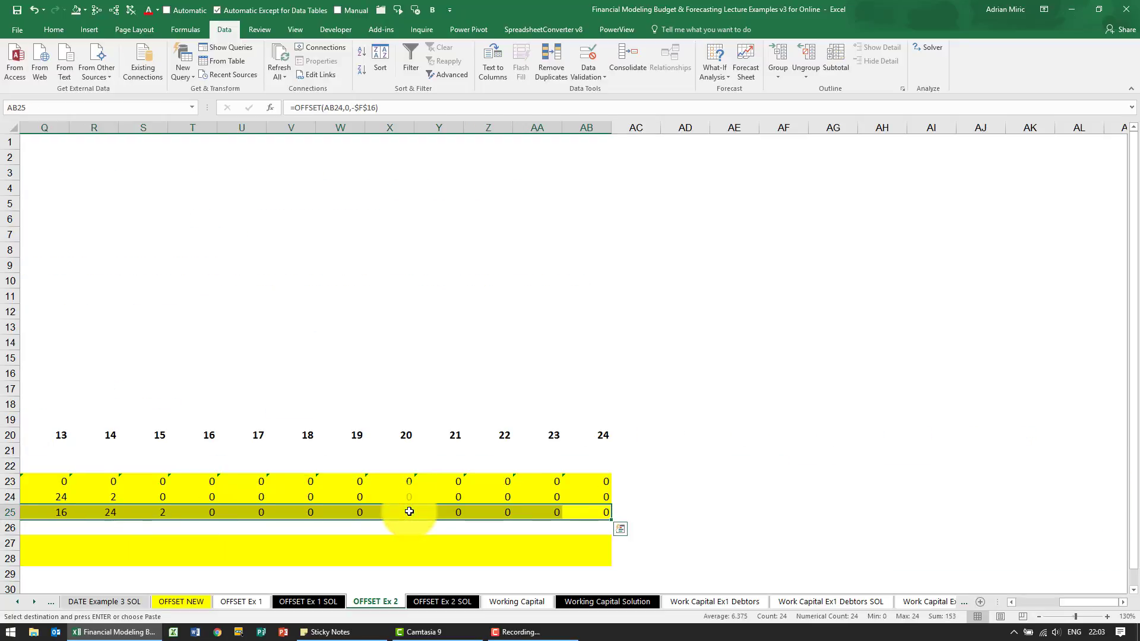
# Enter the month 4 Sales Value formula =H25*$F$17 in H27, multiplying delivered units by the selling price
pyautogui.press('Home')
pyautogui.scroll(-1, 392, 528)
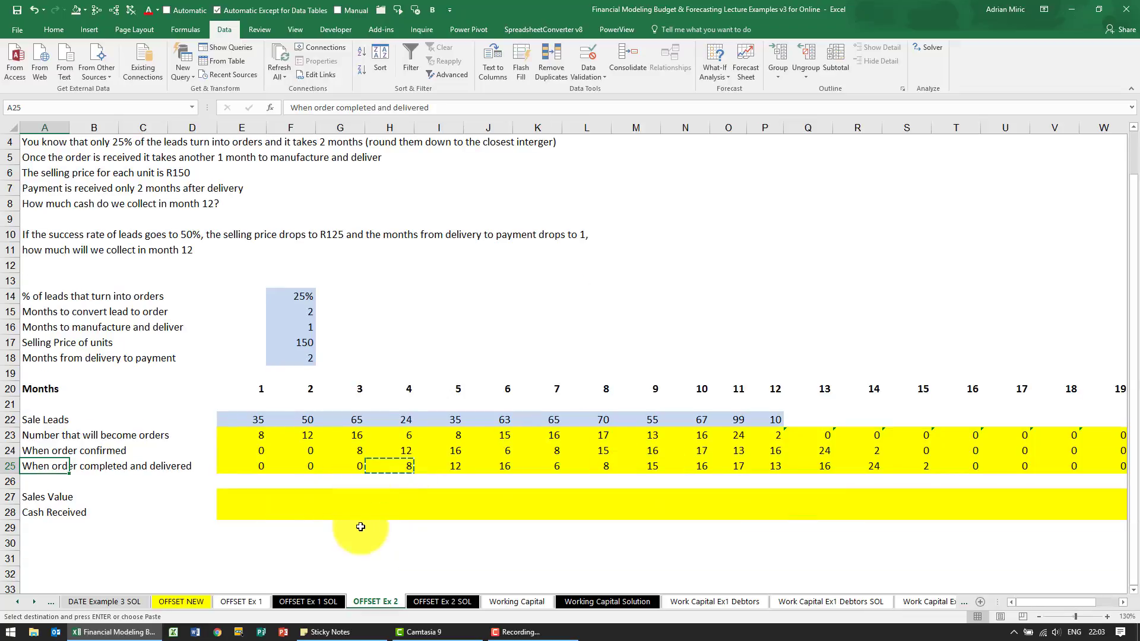
pyautogui.click(254, 494)
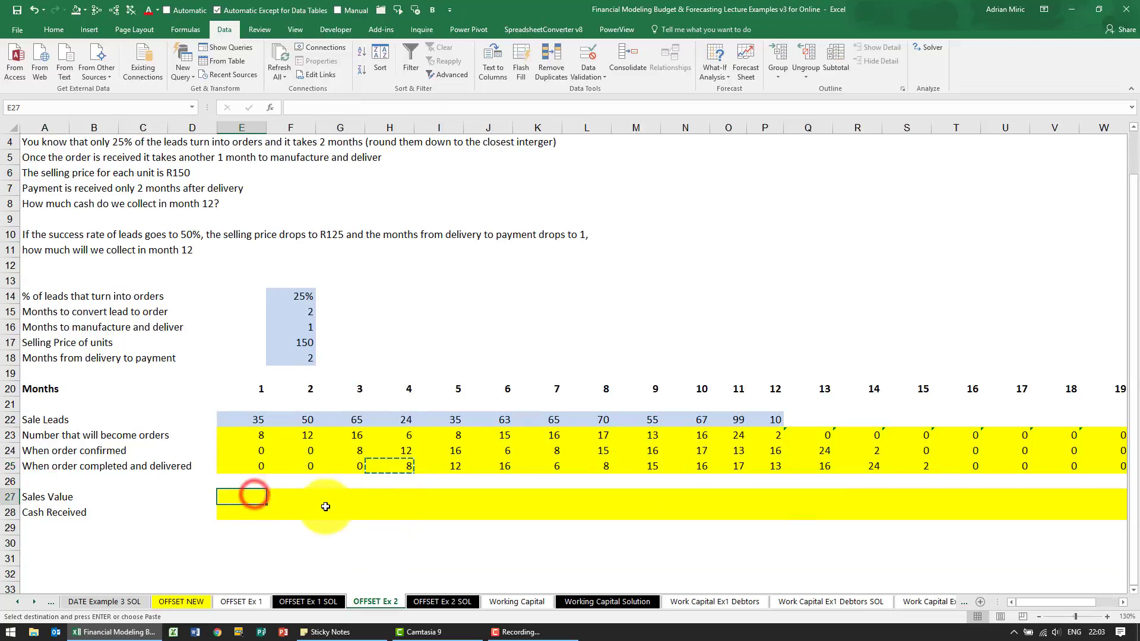
pyautogui.click(379, 498)
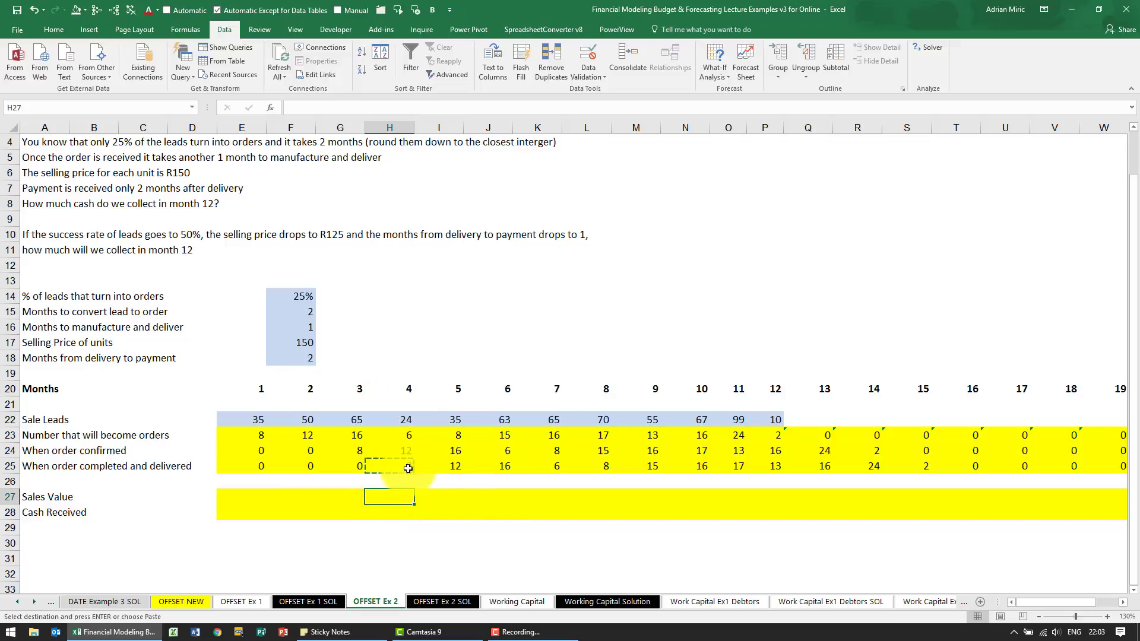
pyautogui.write('=')
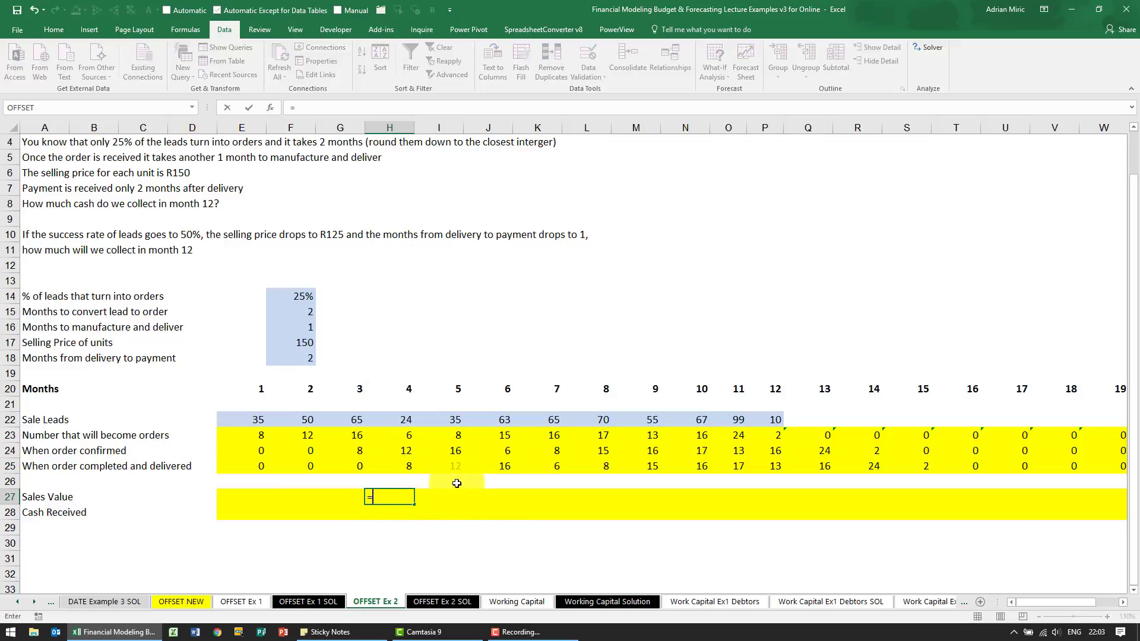
pyautogui.press('Up')
pyautogui.press('Up')
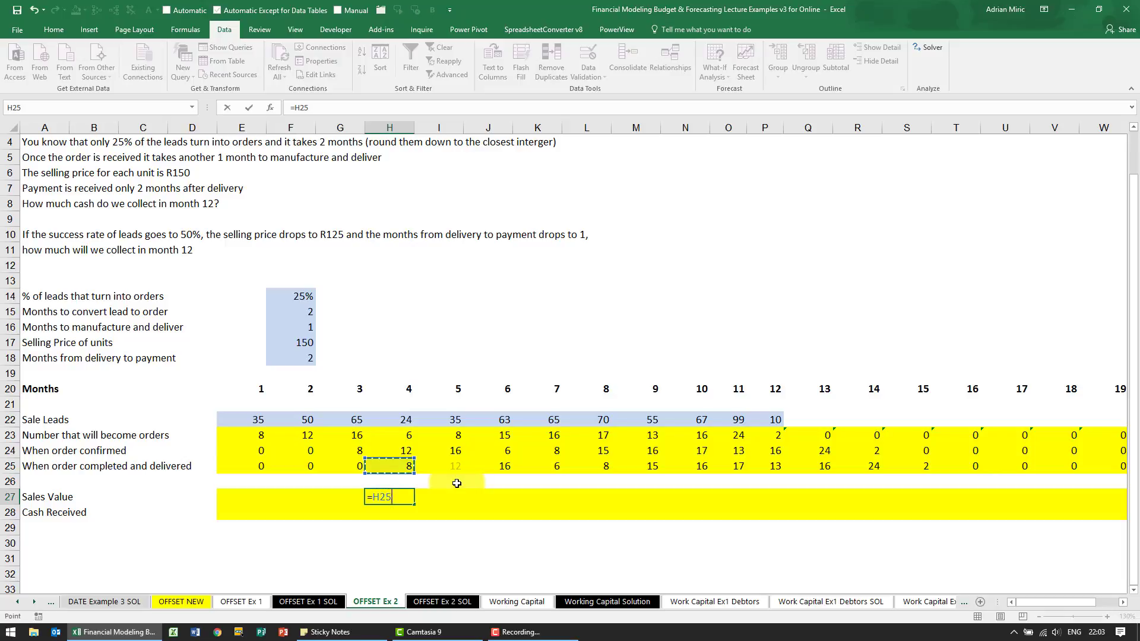
pyautogui.write('*')
pyautogui.click(305, 342)
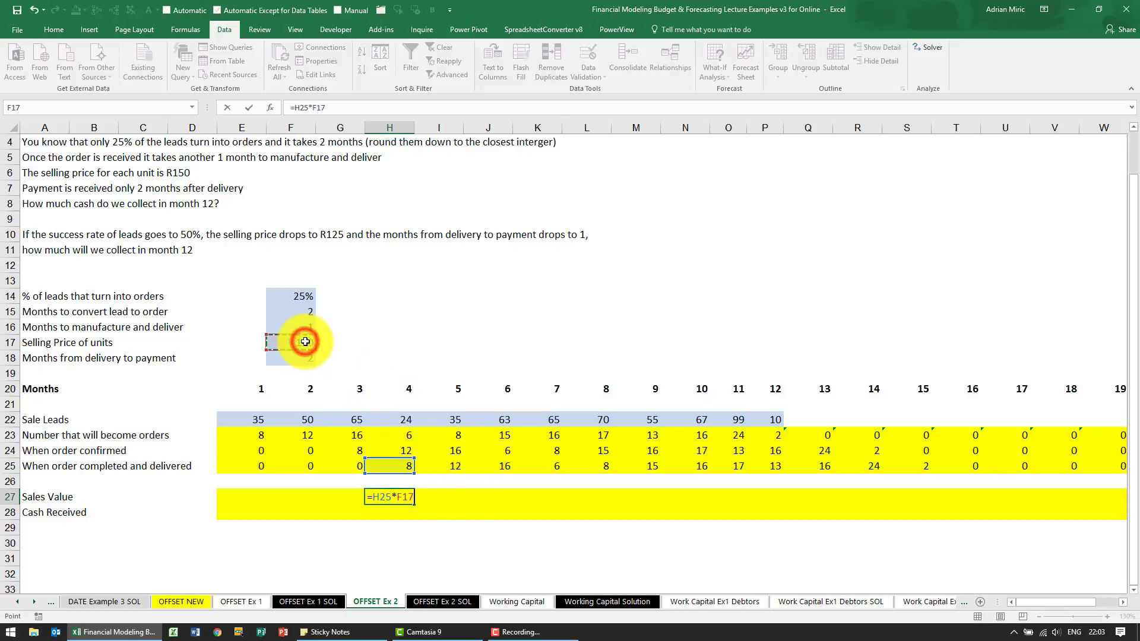
pyautogui.press('F4')
pyautogui.hotkey('ctrl', 'Return')
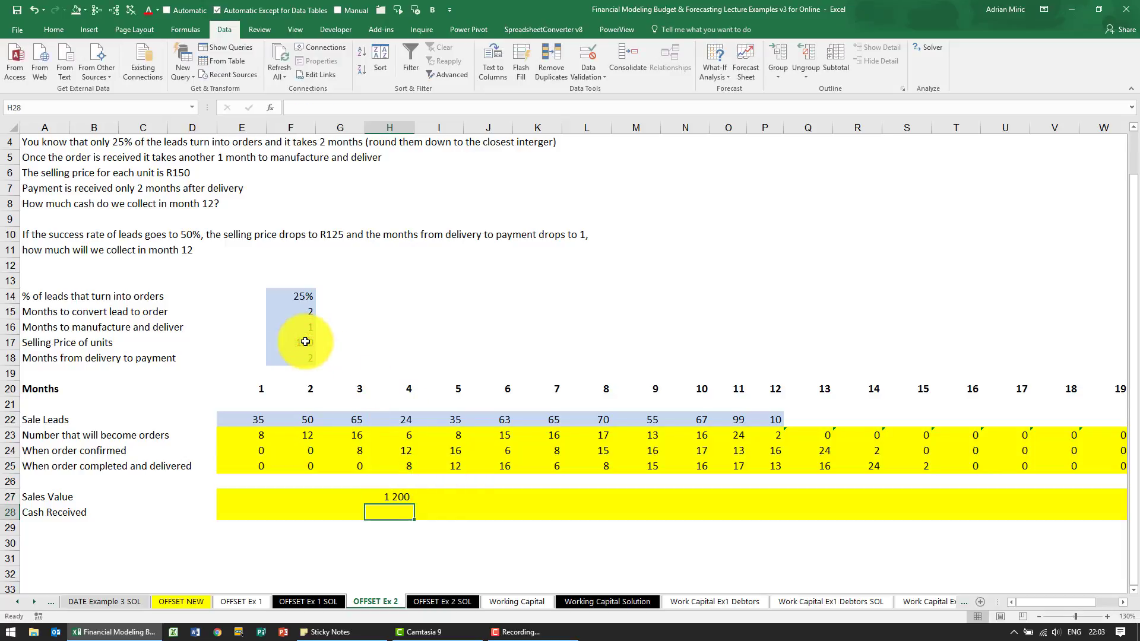
# Copy the sales value formula from H27 across the whole Sales Value row, E27 to AB27
pyautogui.hotkey('ctrl', 'c')
pyautogui.press('Up')
pyautogui.press('Up')
pyautogui.hotkey('ctrl', 'Right')
pyautogui.press('Down')
pyautogui.press('Down')
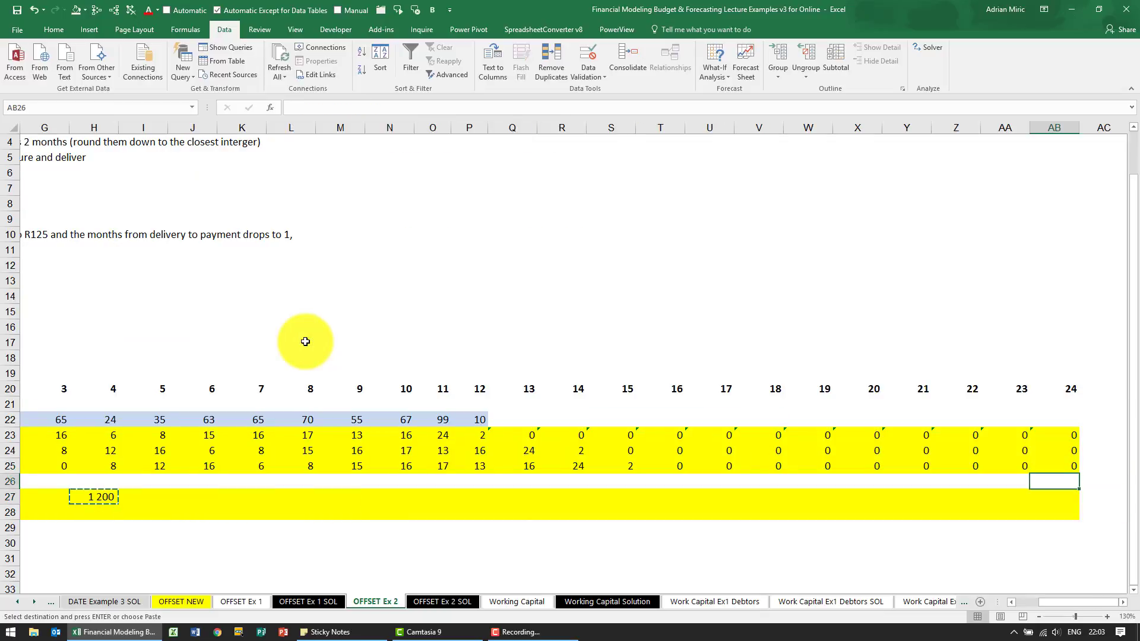
pyautogui.hotkey('ctrl', 'shift', 'Left')
pyautogui.hotkey('ctrl', 'shift', 'Left')
pyautogui.hotkey('shift', 'Right')
pyautogui.hotkey('shift', 'Right')
pyautogui.hotkey('shift', 'Right')
pyautogui.hotkey('shift', 'Right')
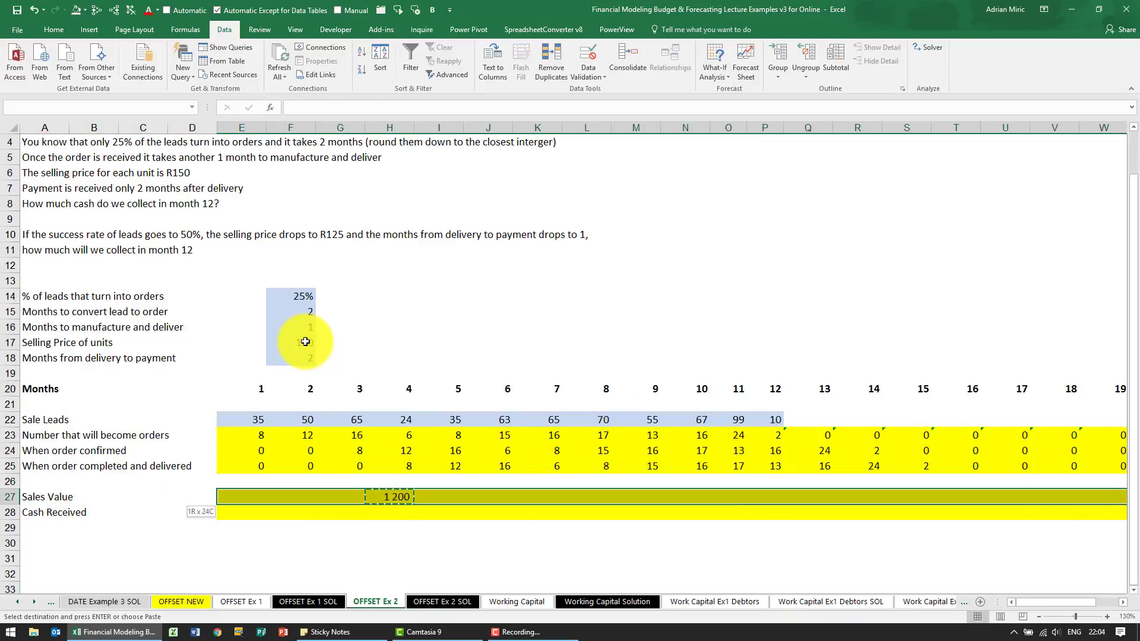
pyautogui.hotkey('ctrl', 'v')
pyautogui.hotkey('ctrl', 'Left')
pyautogui.hotkey('ctrl', 'Left')
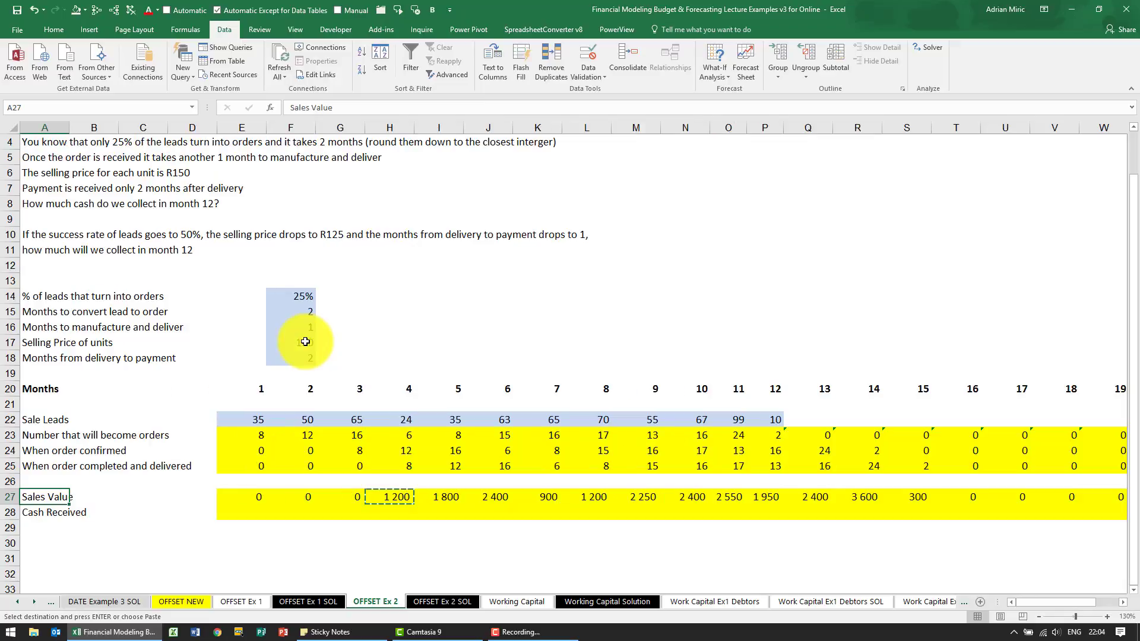
# Insert an OFFSET function in J28 with reference J27, rows 0 and columns -$F$18 for the month 6 cash received
pyautogui.press('Down')
pyautogui.press('Right')
pyautogui.press('Right')
pyautogui.press('Right')
pyautogui.press('Right')
pyautogui.press('Right')
pyautogui.press('Right')
pyautogui.press('Right')
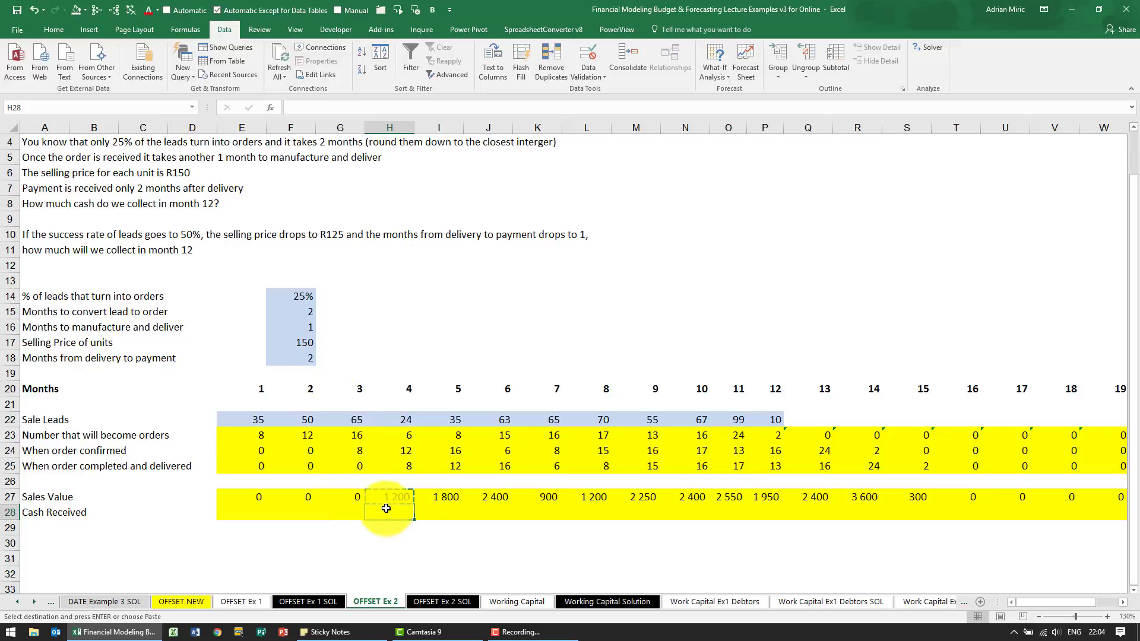
pyautogui.click(489, 511)
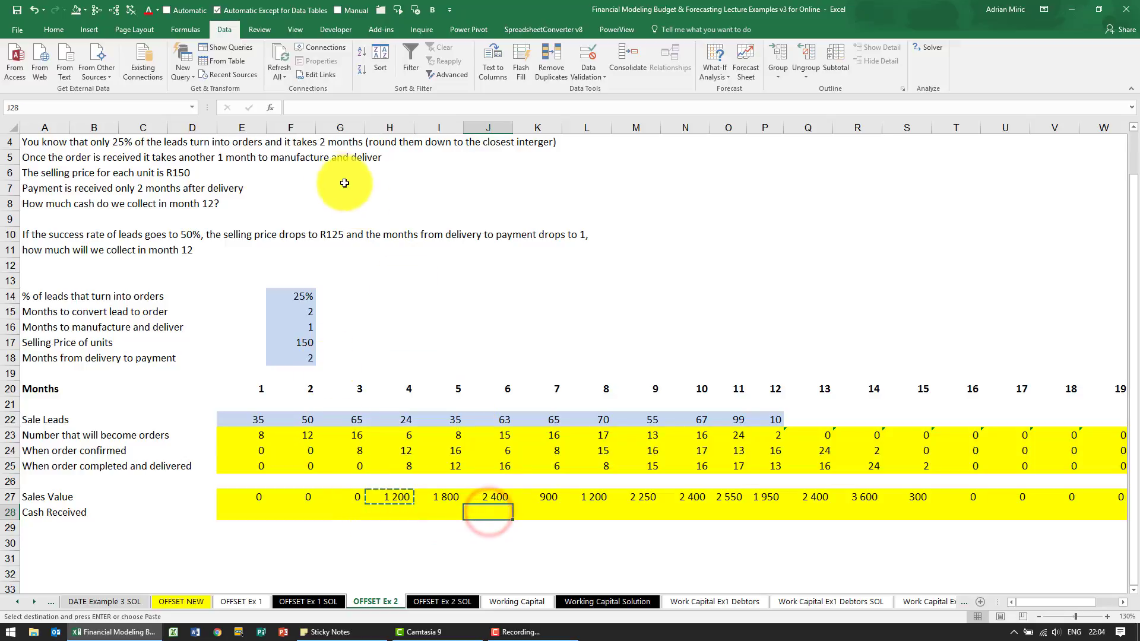
pyautogui.click(271, 108)
pyautogui.click(610, 437)
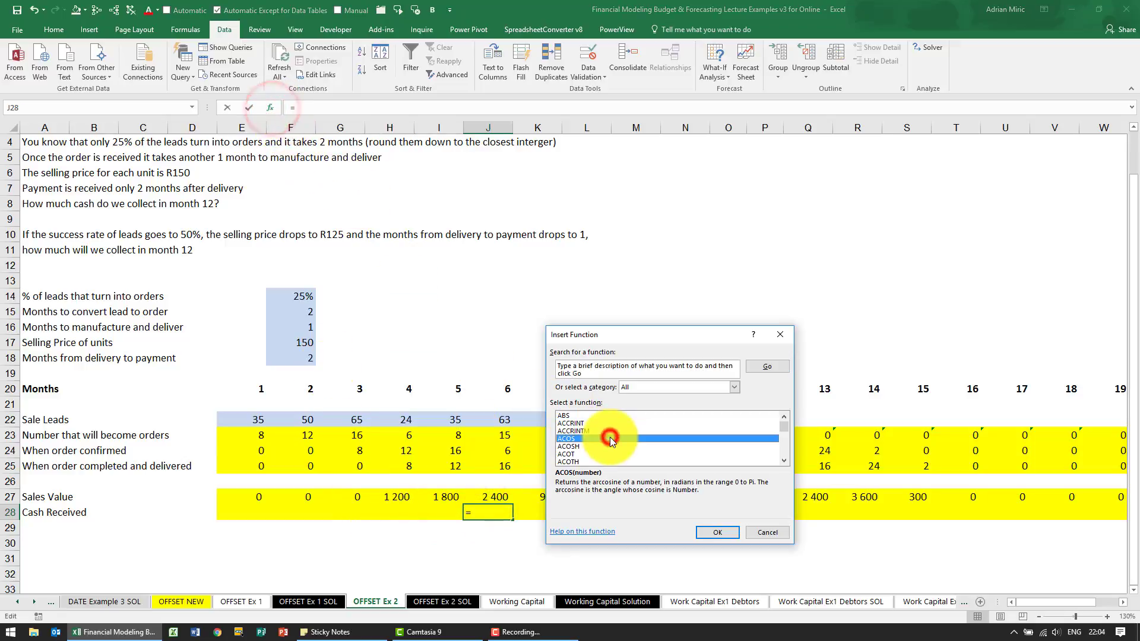
pyautogui.write('of')
pyautogui.press('Return')
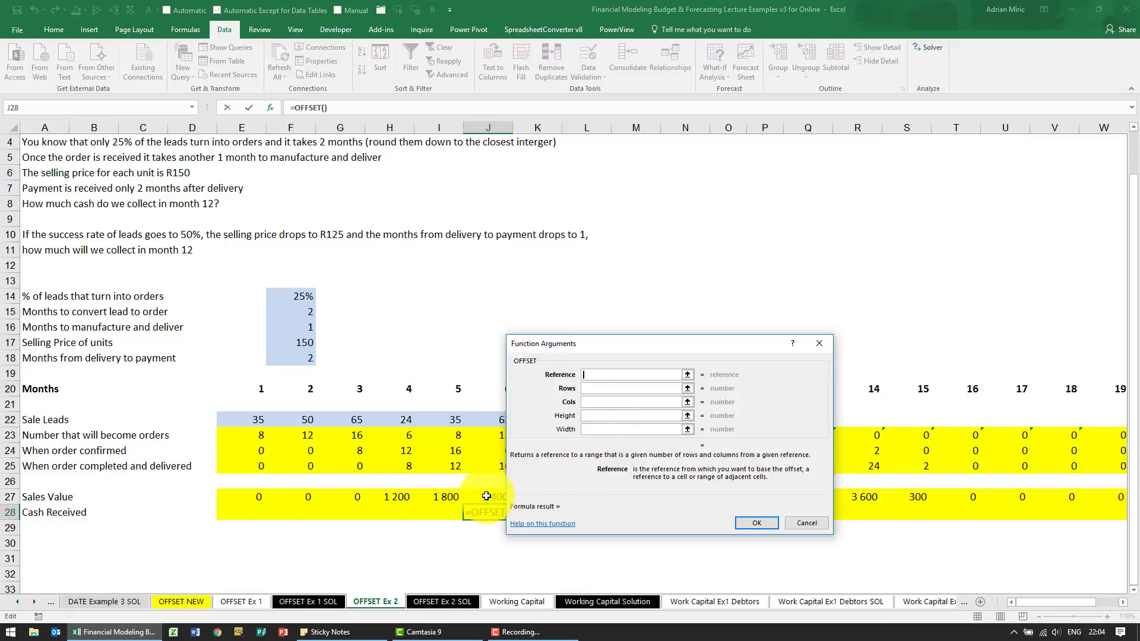
pyautogui.click(486, 495)
pyautogui.press('Tab')
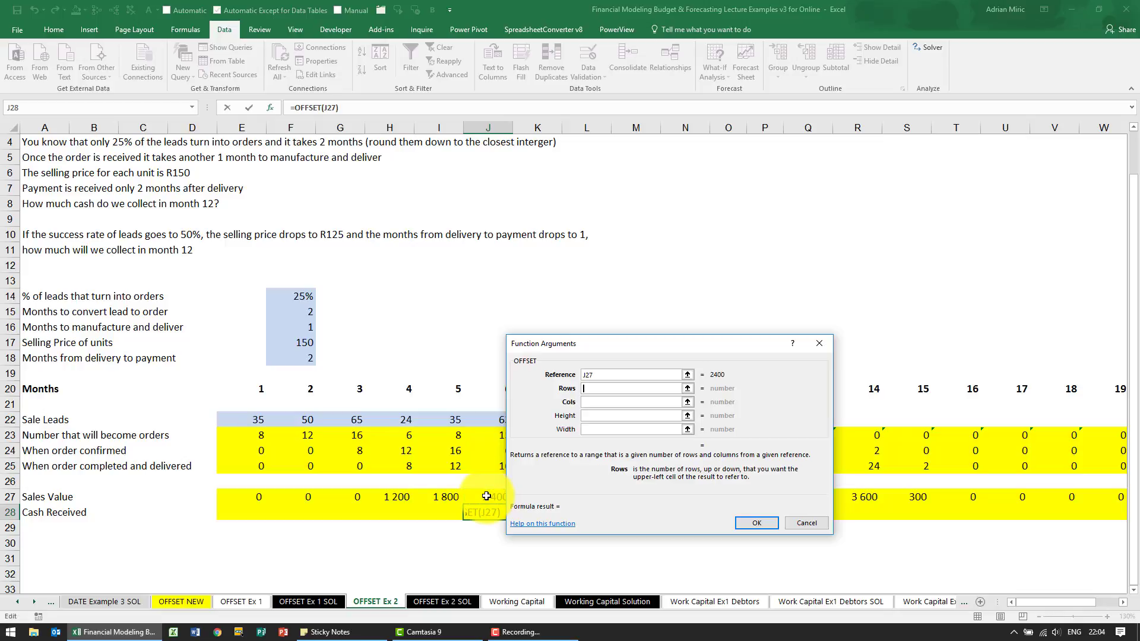
pyautogui.press('Tab')
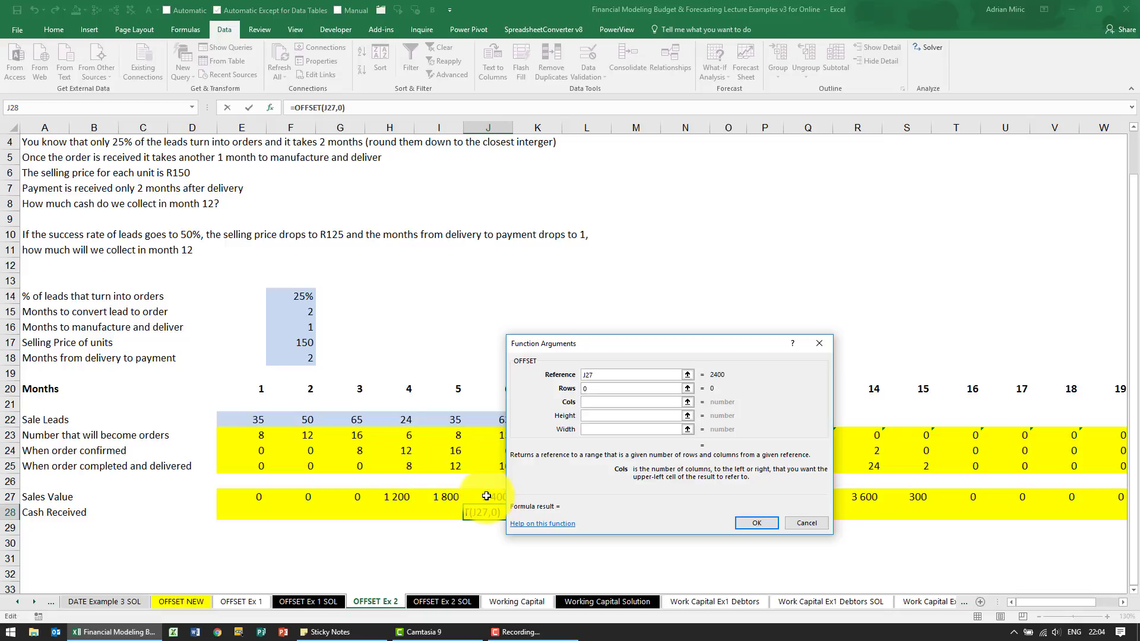
pyautogui.click(310, 356)
pyautogui.press('F4')
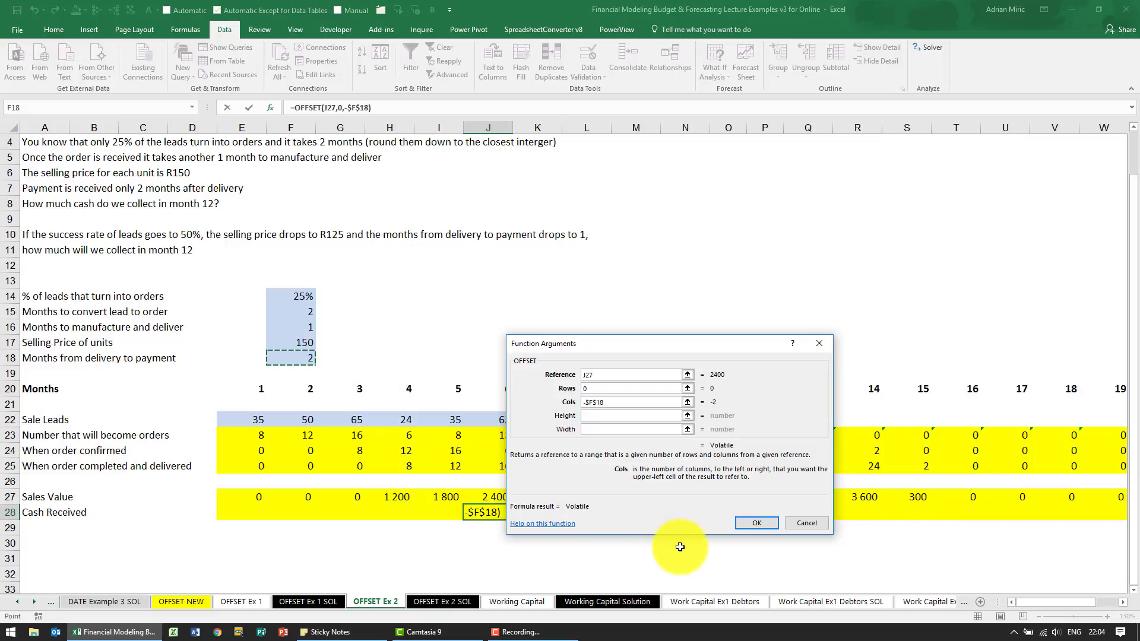
pyautogui.click(745, 525)
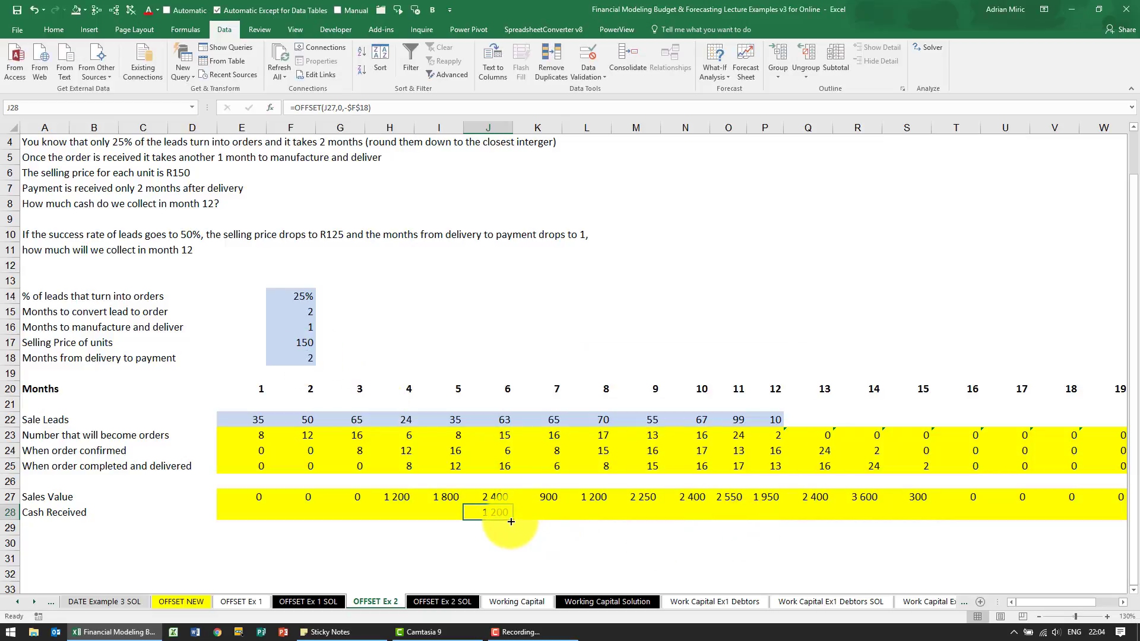
# Fill the OFFSET formula from J28 across the Cash Received row through month 24 in column AB, and reselect J28
pyautogui.moveTo(511, 522); pyautogui.dragTo(1024, 529)
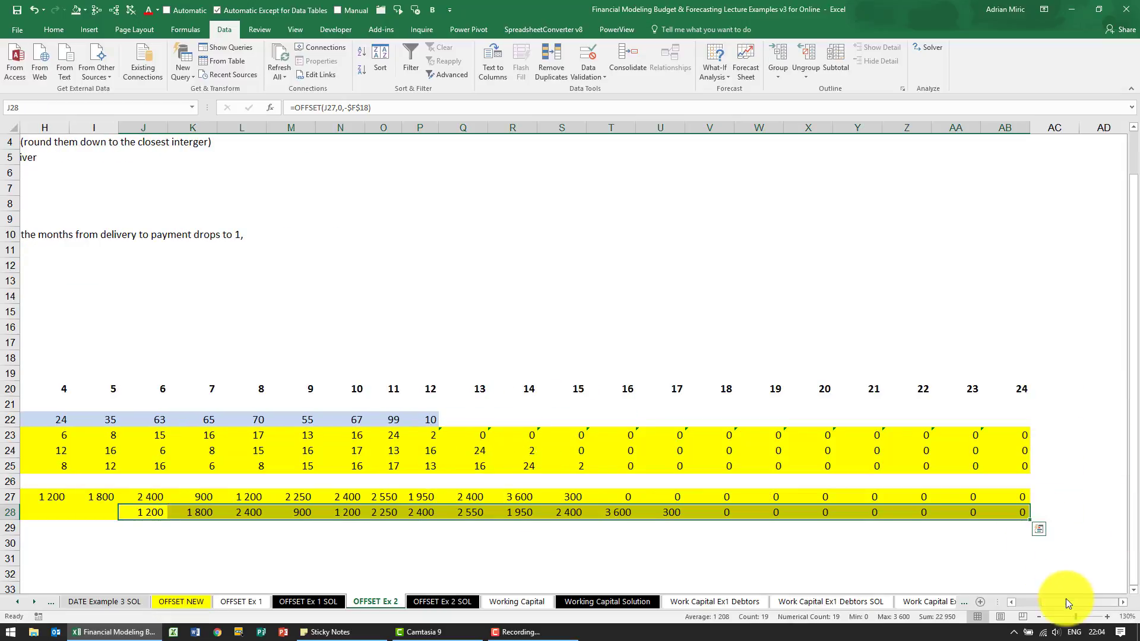
pyautogui.moveTo(1065, 601); pyautogui.dragTo(981, 607)
pyautogui.click(497, 513)
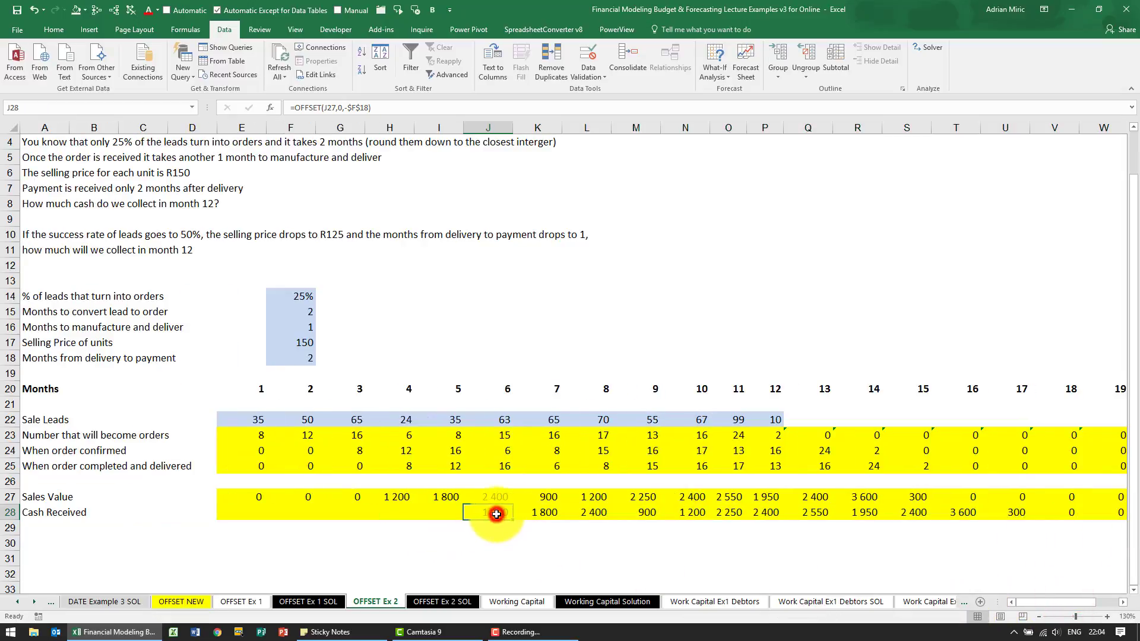
# Fill the OFFSET formula from J28 back across the Cash Received row to month 1 in E28
pyautogui.moveTo(508, 516); pyautogui.dragTo(235, 511)
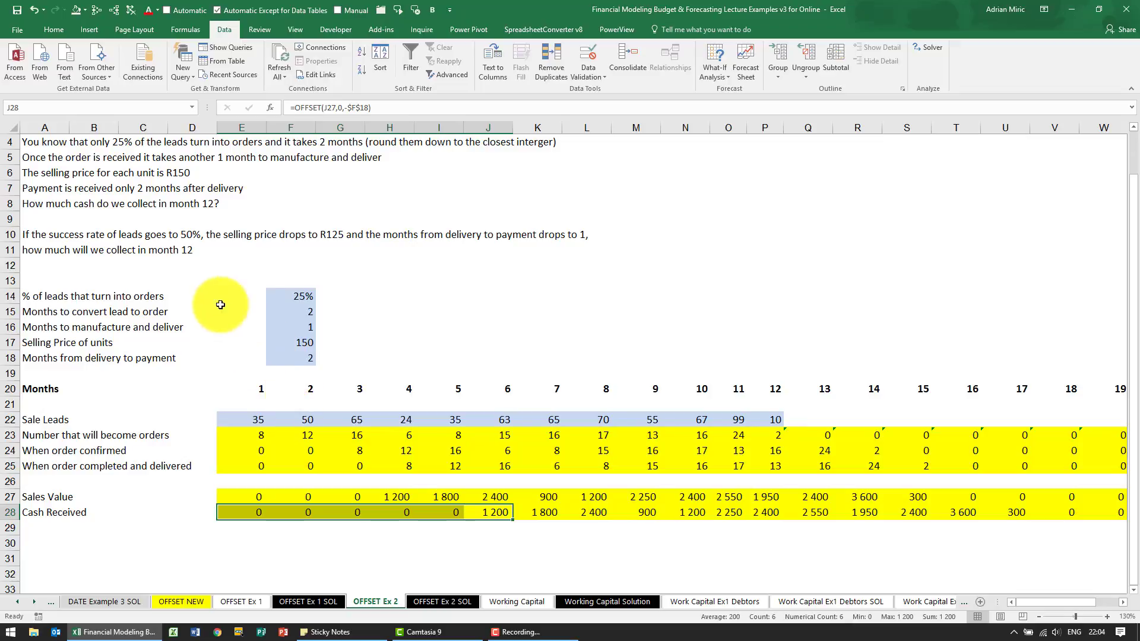
pyautogui.click(287, 298)
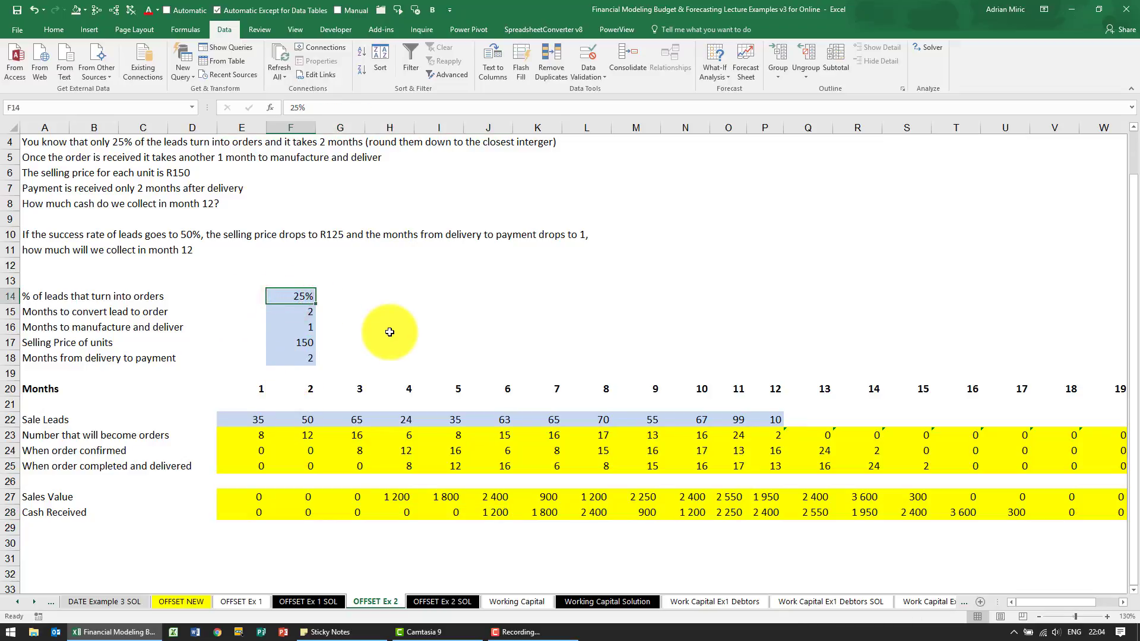
# Enter =SUM(E28:P28) in E30 to total the cash received over months 1 to 12
pyautogui.click(256, 544)
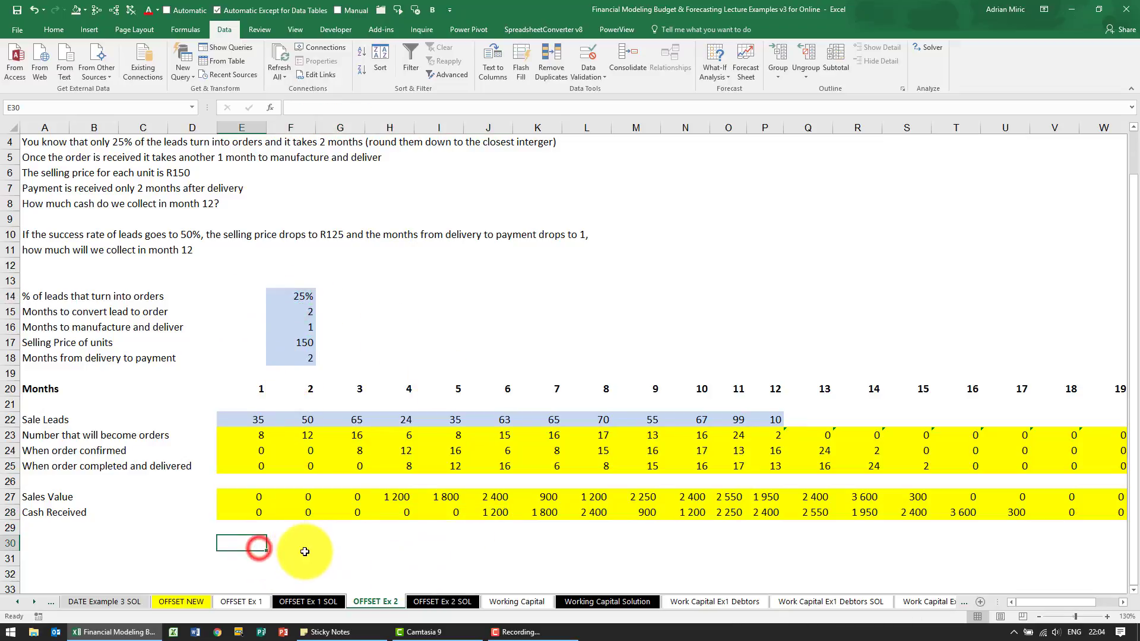
pyautogui.write('=sum(')
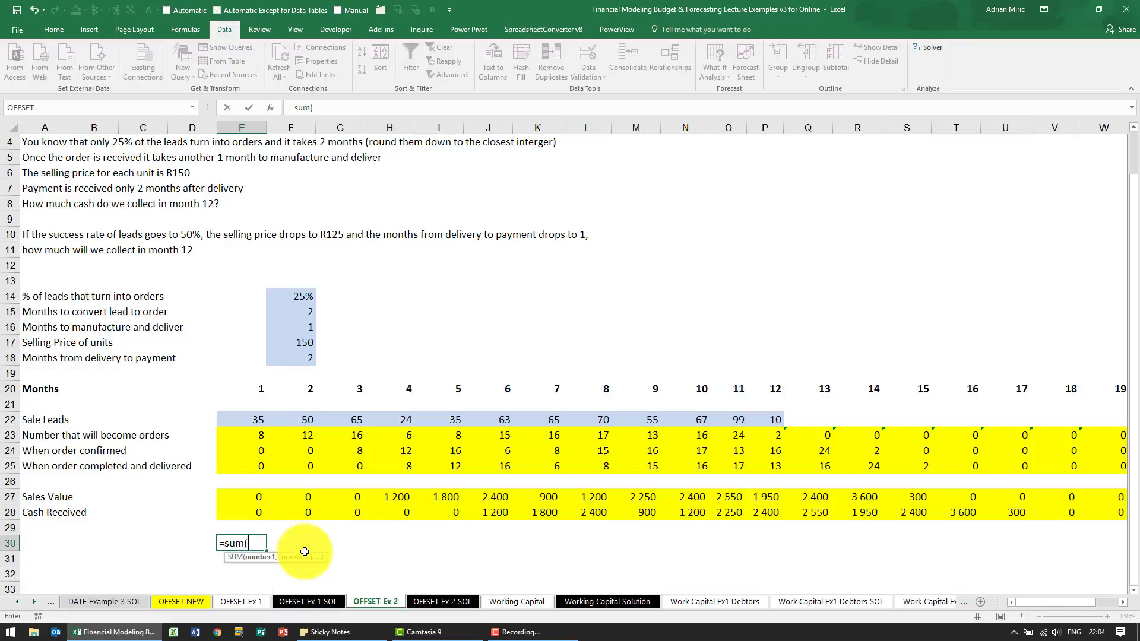
pyautogui.press('Up')
pyautogui.press('Up')
pyautogui.hotkey('shift', 'Right')
pyautogui.hotkey('shift', 'Right')
pyautogui.hotkey('shift', 'Right')
pyautogui.hotkey('shift', 'Right')
pyautogui.hotkey('shift', 'Right')
pyautogui.hotkey('shift', 'Right')
pyautogui.hotkey('shift', 'Right')
pyautogui.hotkey('shift', 'Right')
pyautogui.hotkey('shift', 'Right')
pyautogui.hotkey('shift', 'Right')
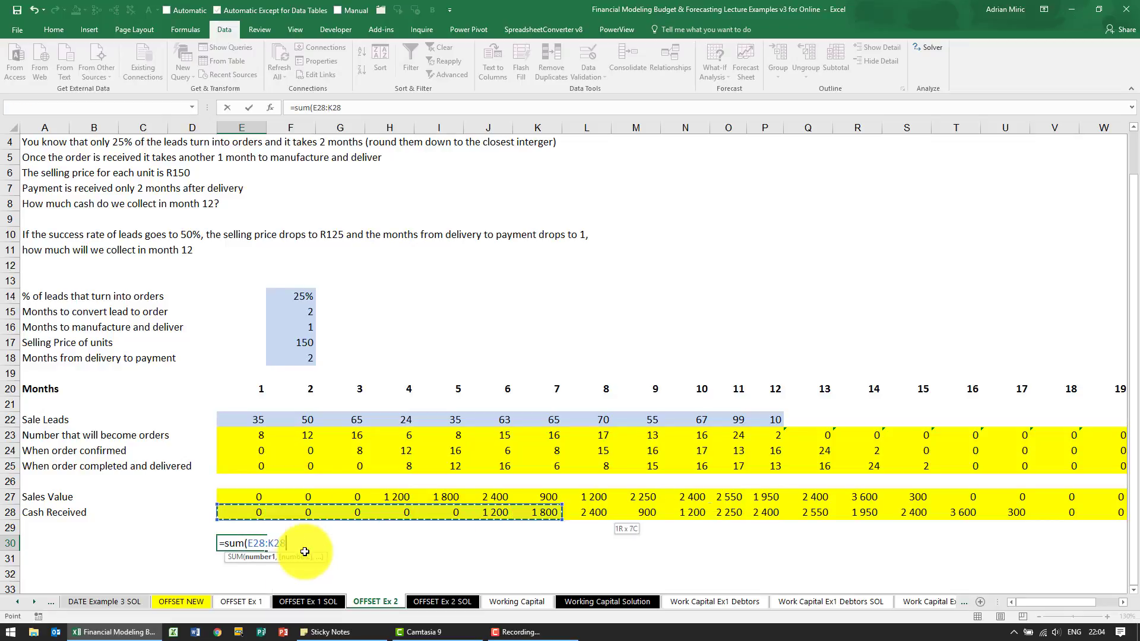
pyautogui.hotkey('ctrl', 'Return')
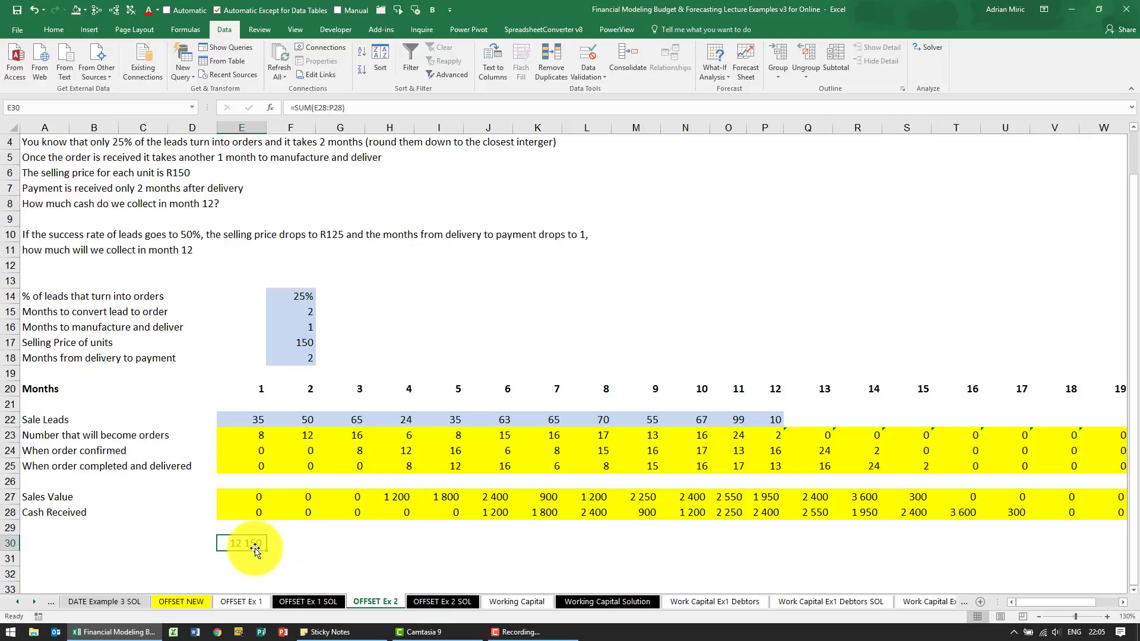
# Set the percentage of leads that turn into orders in F14 to 50%
pyautogui.click(292, 299)
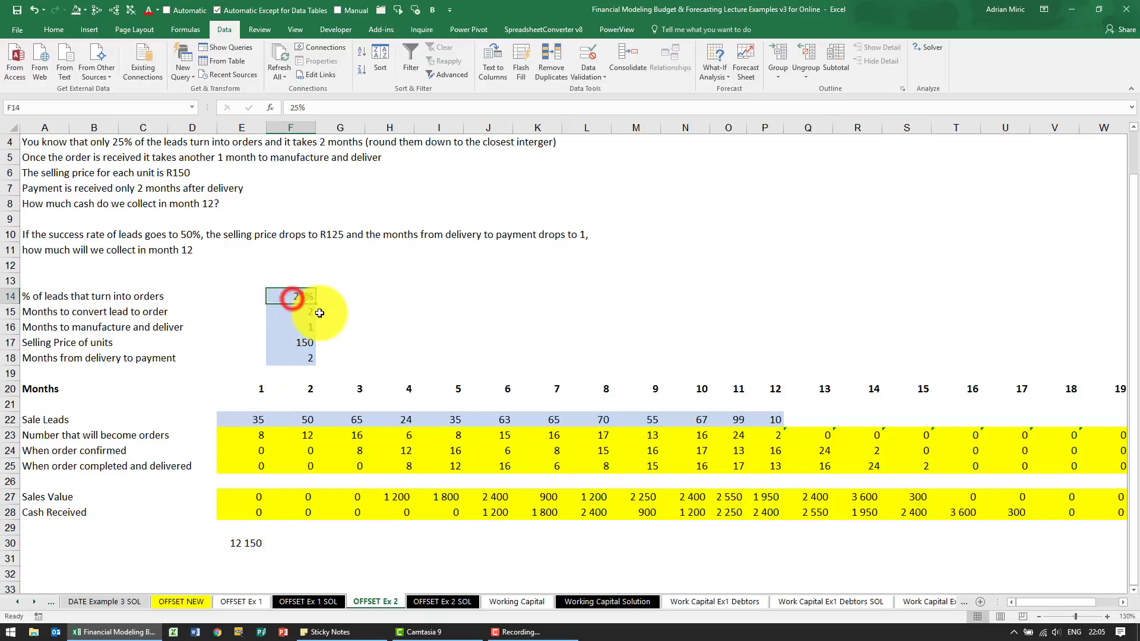
pyautogui.write('5')
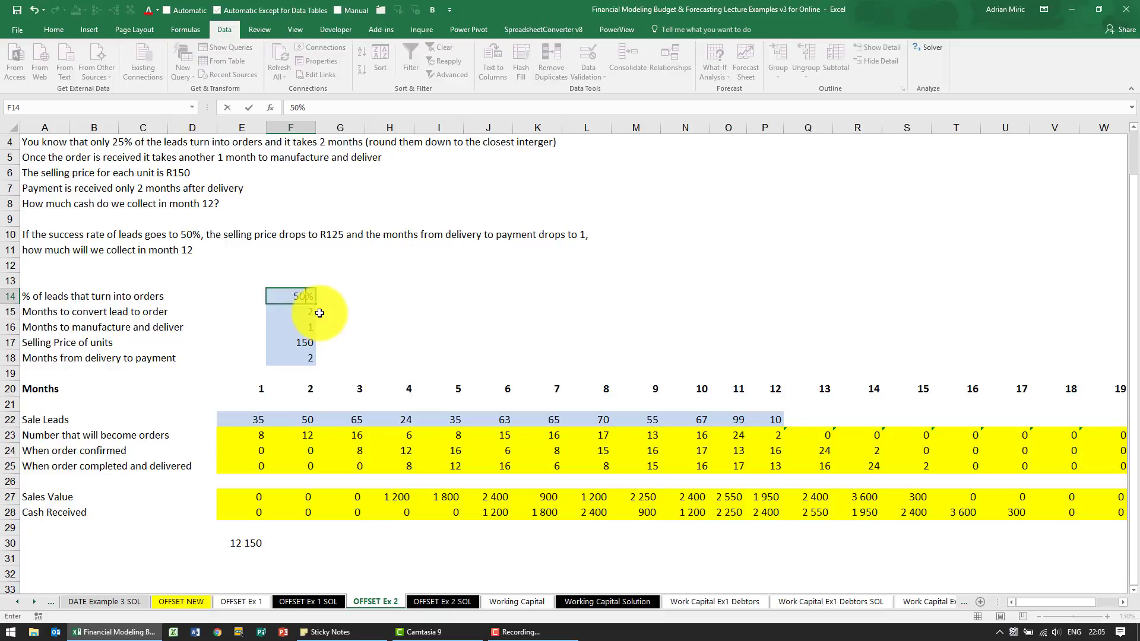
pyautogui.press('Return')
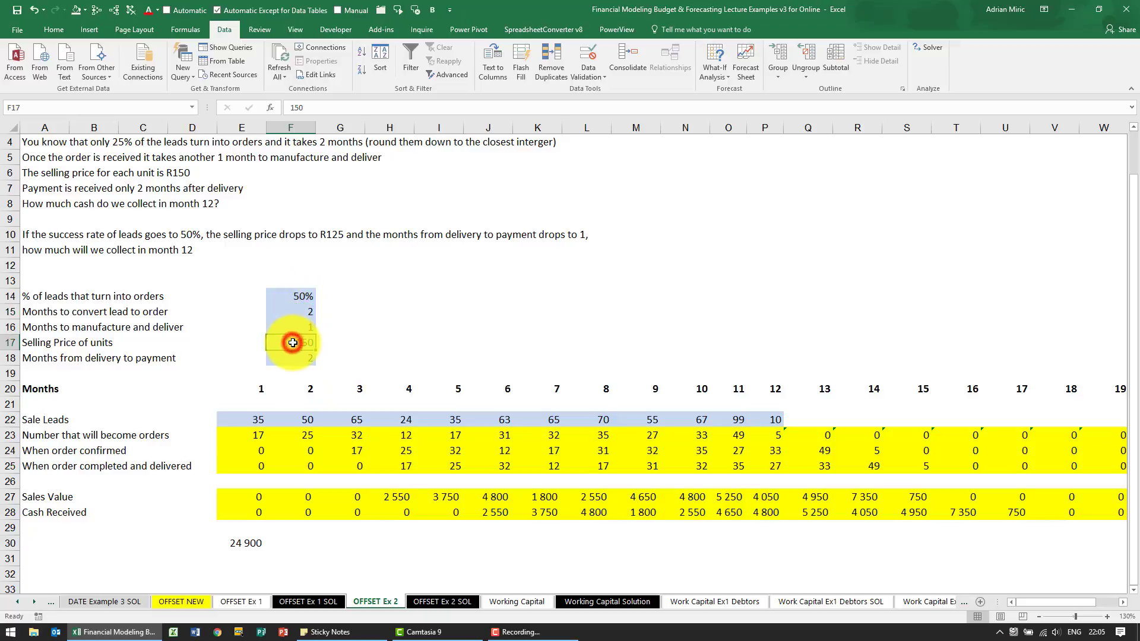
# Set the selling price of units in F17 to 125 and the months from delivery to payment in F18 to 1
pyautogui.write('125')
pyautogui.press('Return')
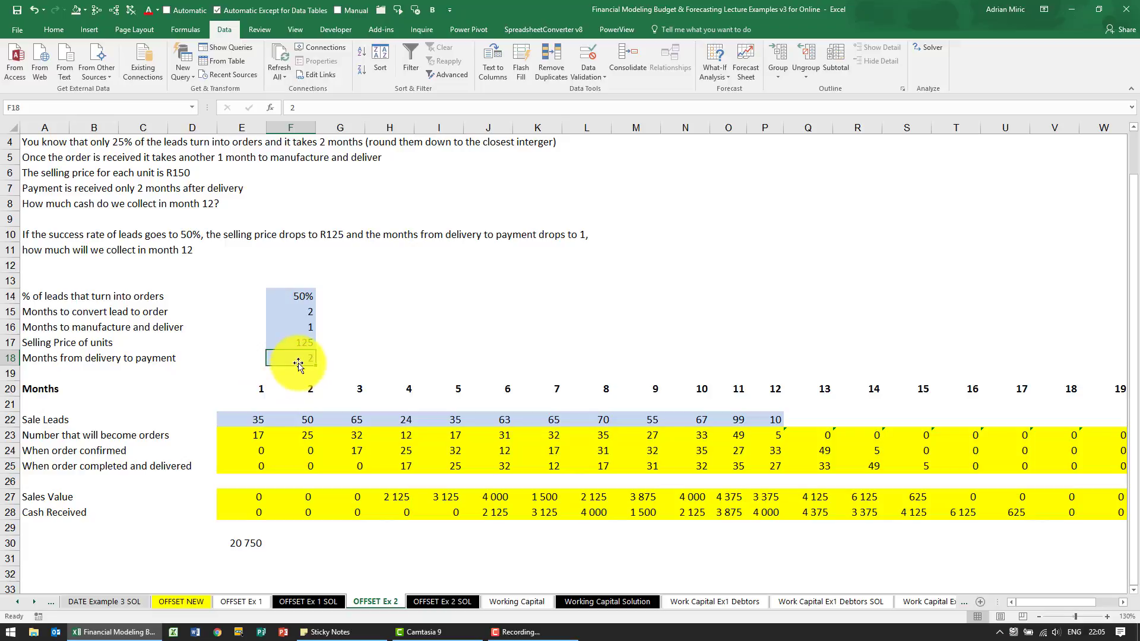
pyautogui.write('1')
pyautogui.press('Return')
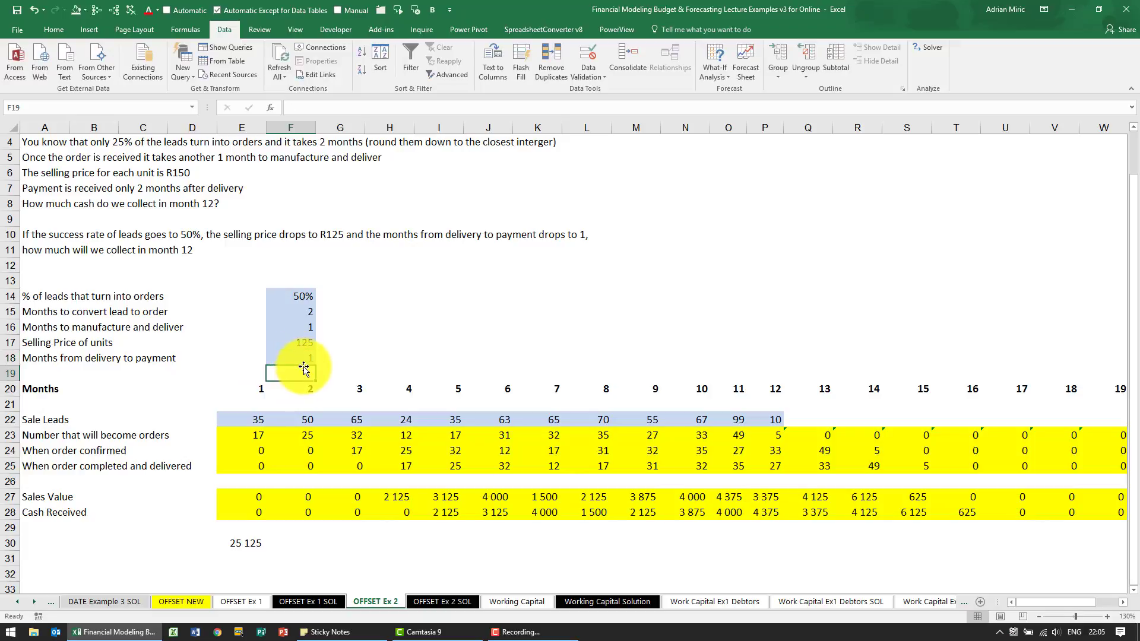